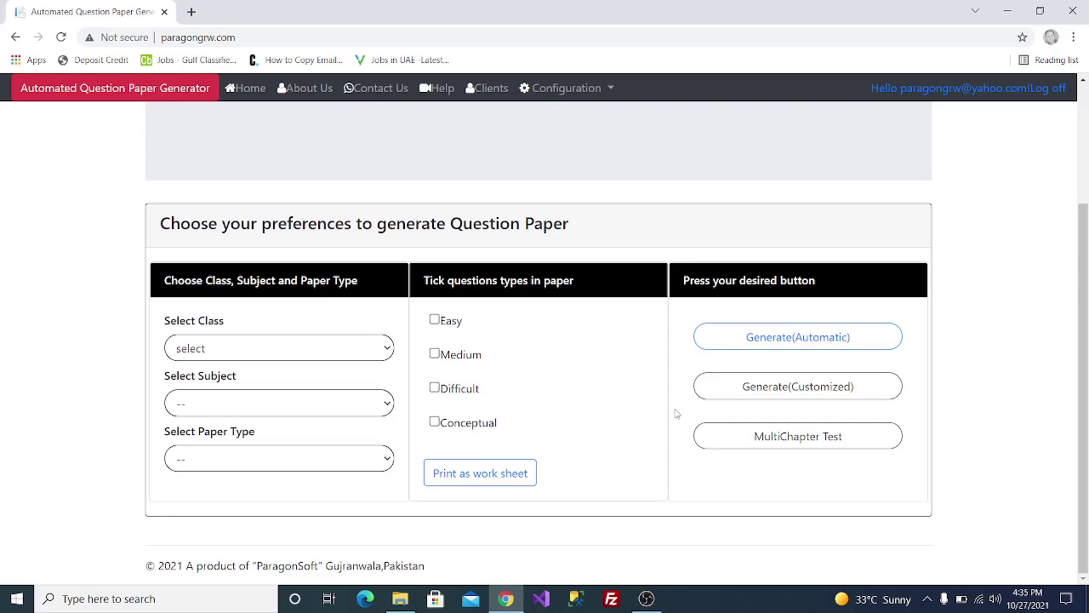
Set the paper preferences to class 9th, subject Physics and paper type Subjective
click(384, 349)
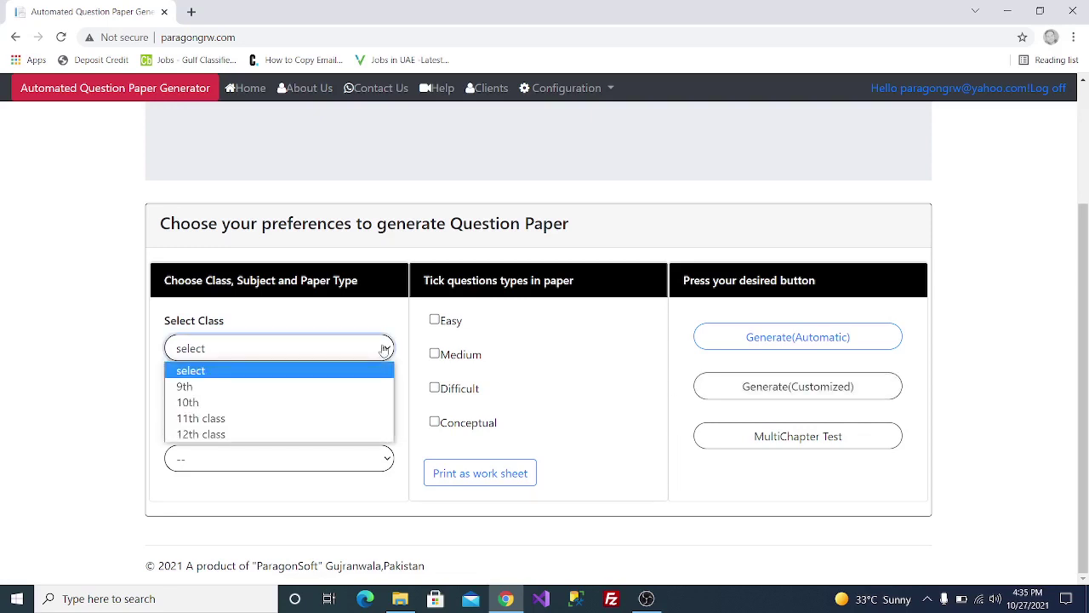
click(240, 388)
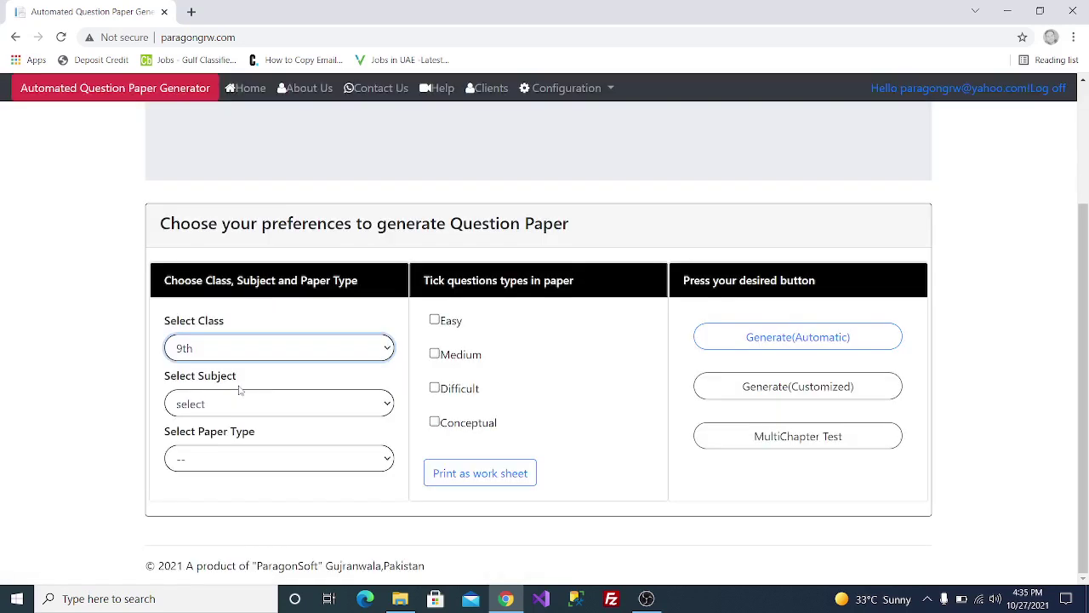
click(380, 411)
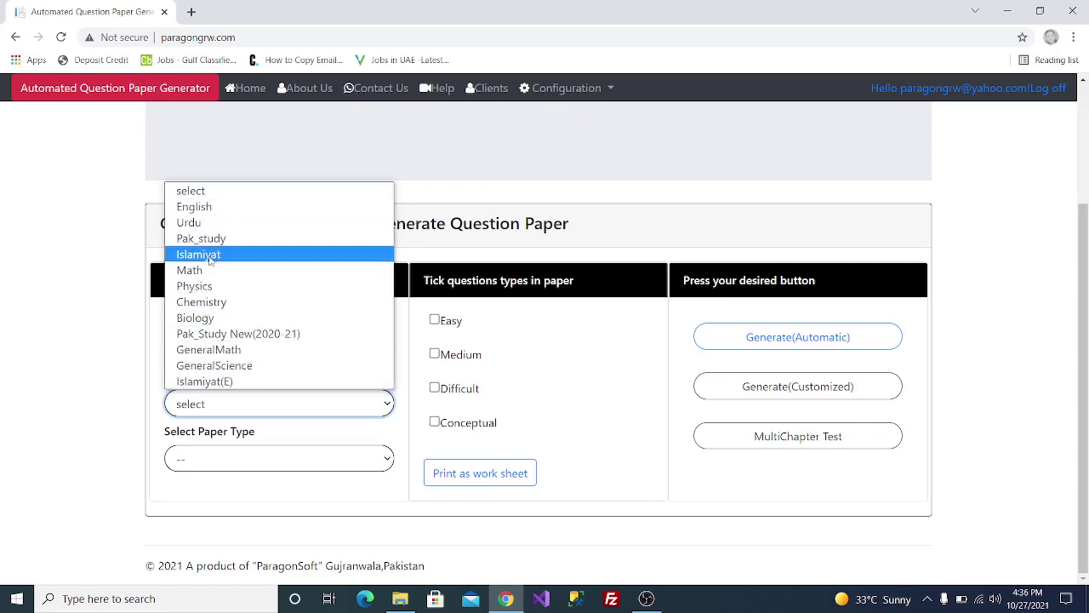
click(217, 286)
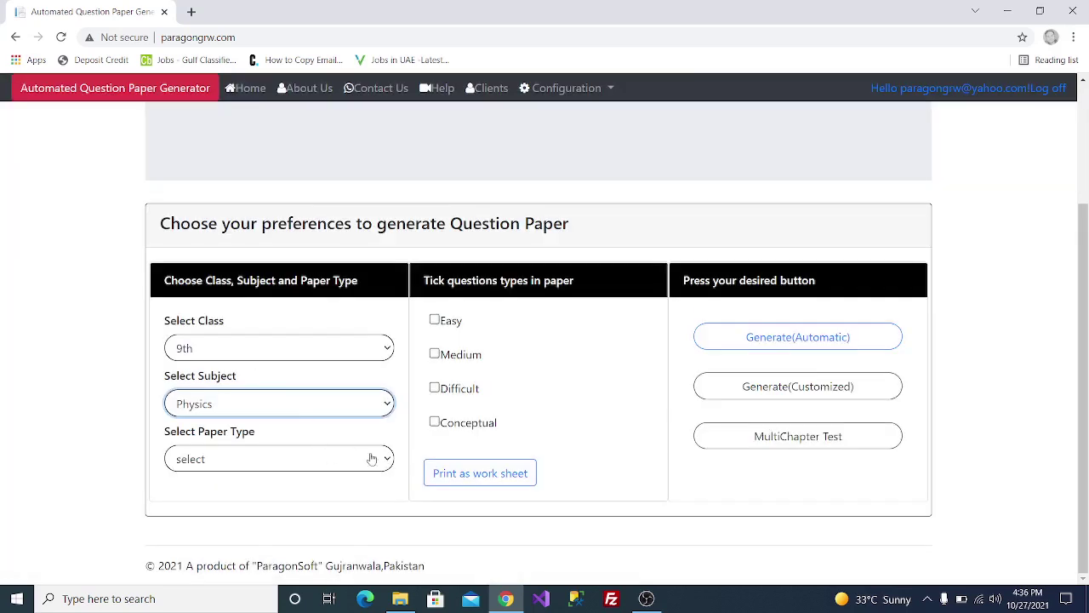
click(383, 459)
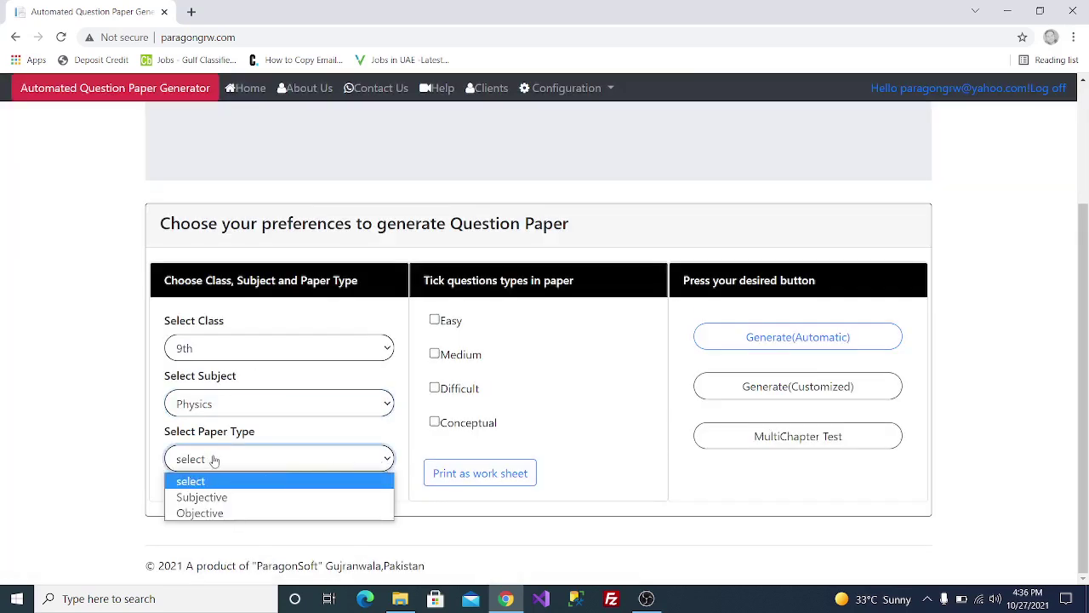
click(215, 499)
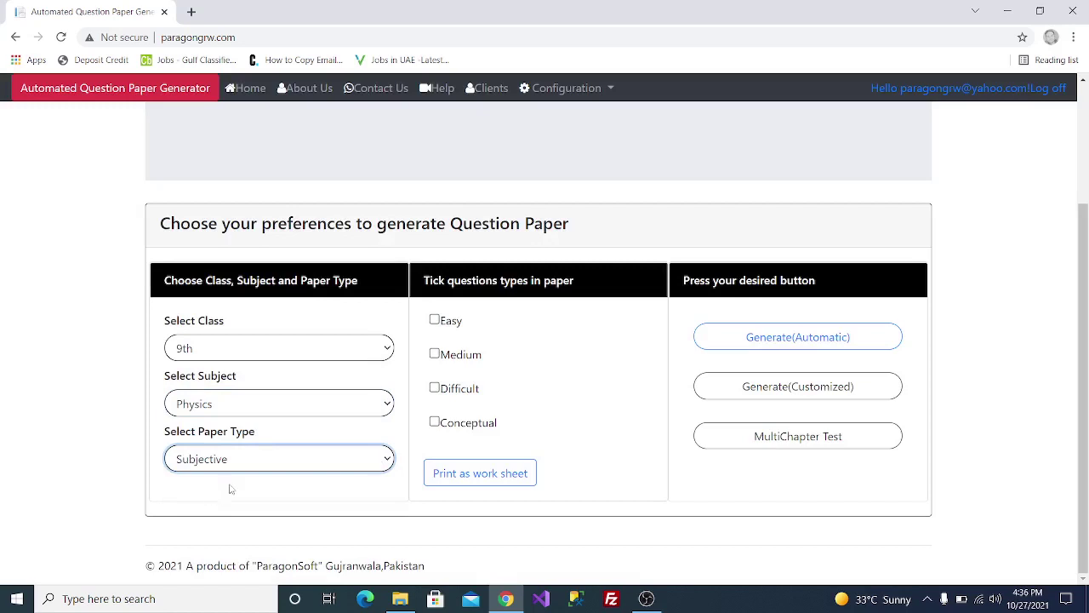
Include Easy, Medium, Difficult and Conceptual questions and start generating a customized paper
click(434, 321)
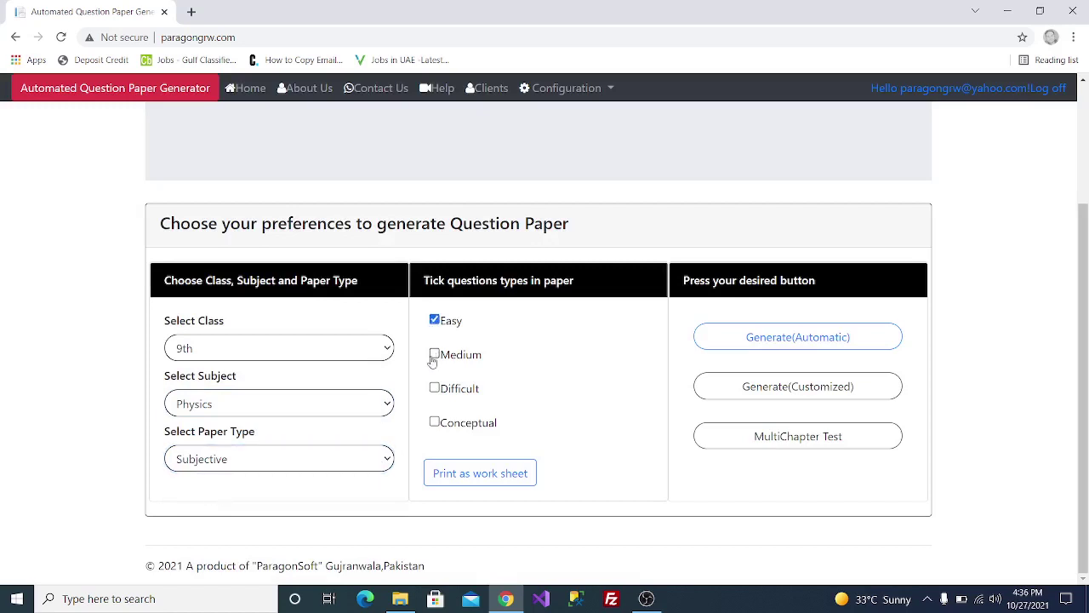
click(434, 356)
click(435, 388)
click(435, 424)
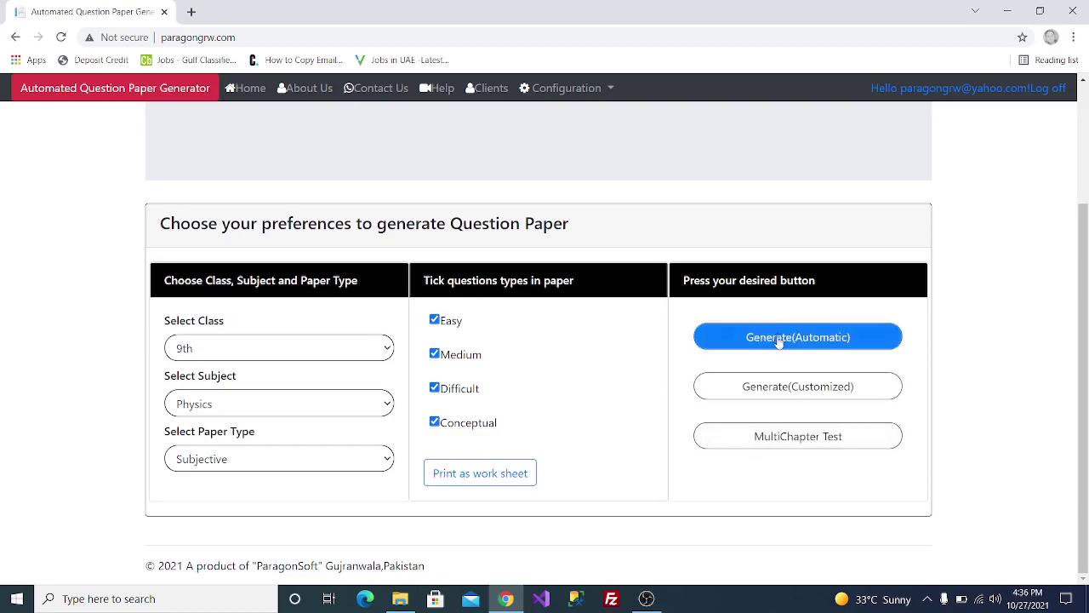
click(768, 392)
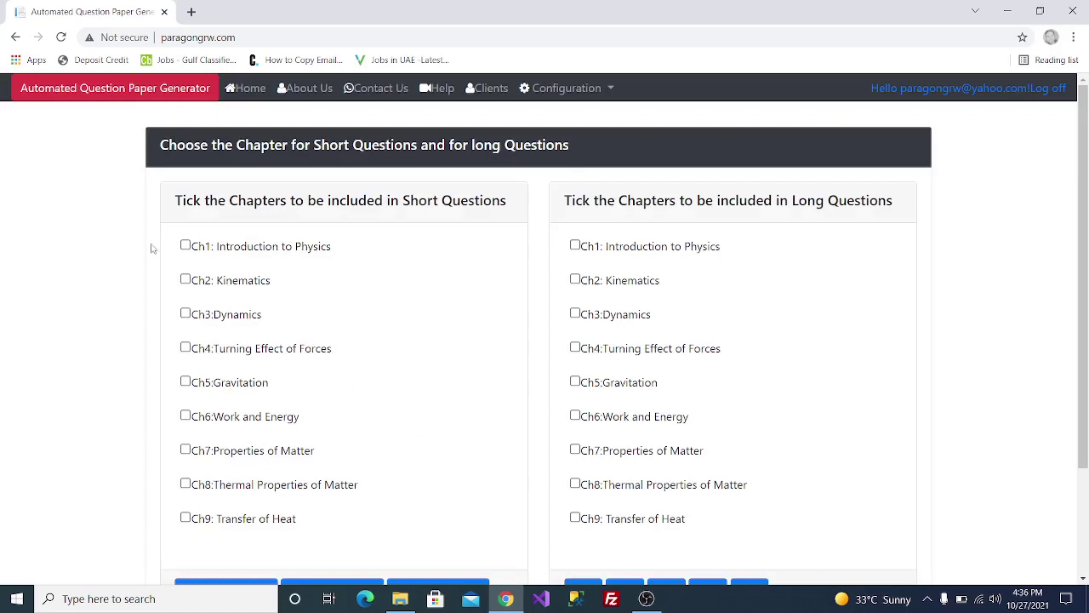
Add chapters 1 (Introduction to Physics), 2 (Kinematics) and 3 (Dynamics) to Section 1 of the short questions
scroll(328, 272, down, 2)
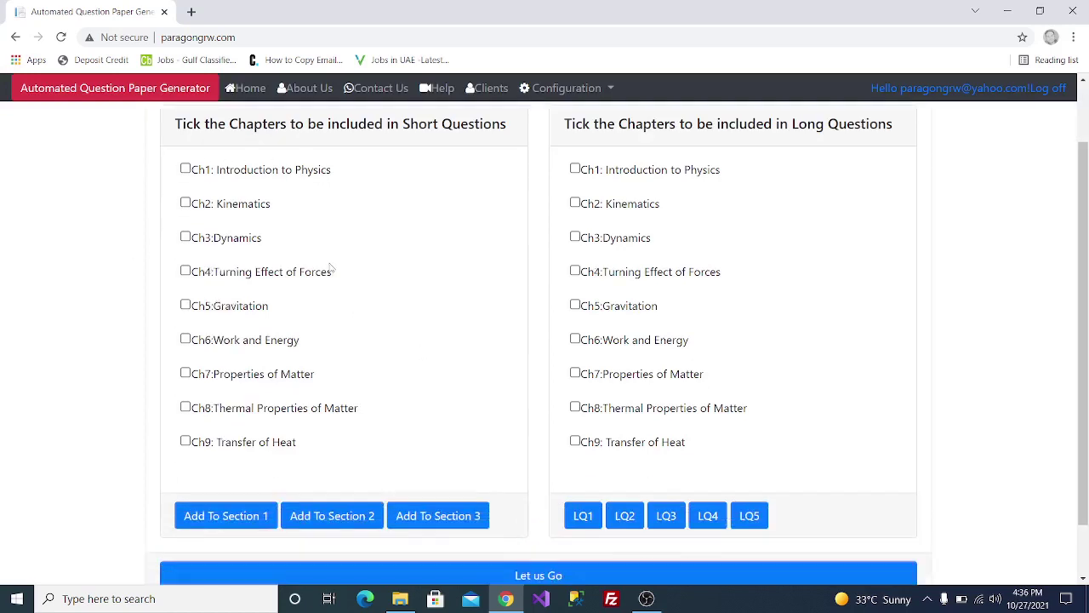
scroll(333, 275, up, 1)
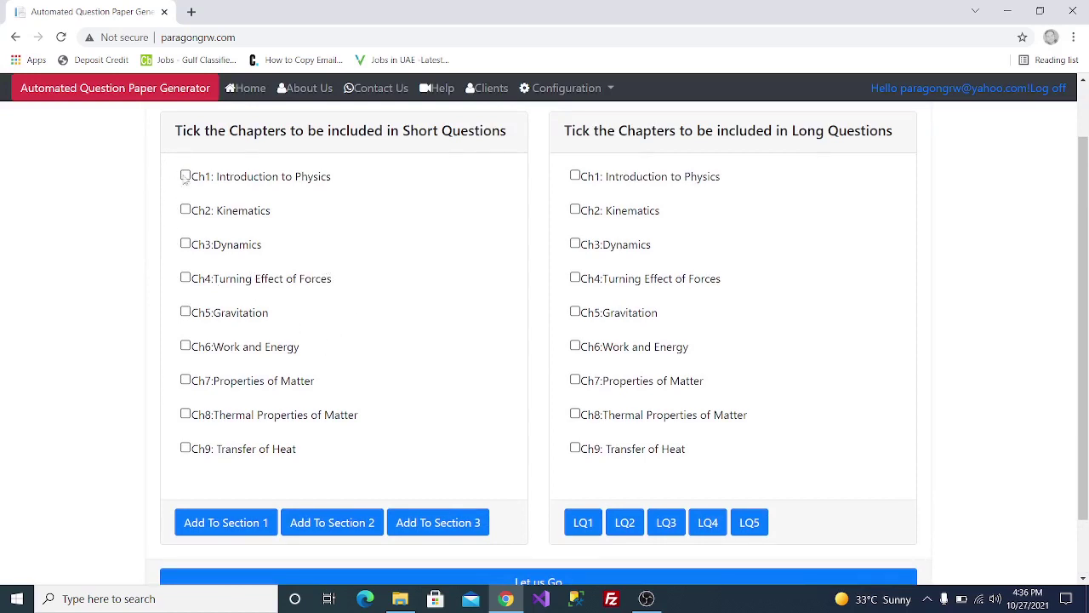
click(187, 176)
click(185, 211)
click(186, 244)
click(228, 526)
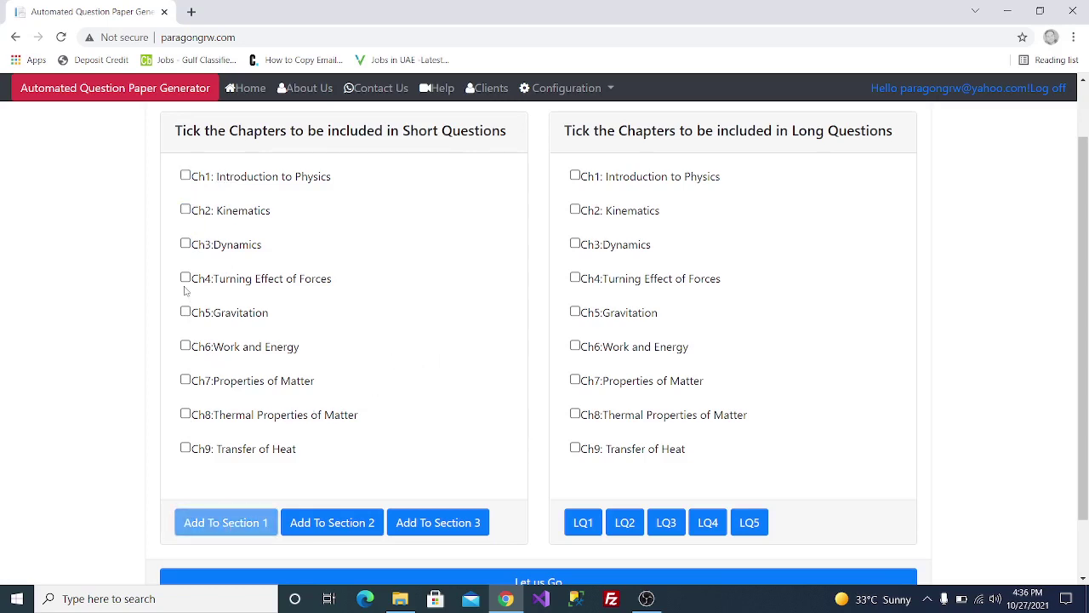
Add chapters 4 (Turning Effect of Forces), 5 (Gravitation) and 6 (Work and Energy) to short-question Section 2
click(184, 278)
click(184, 311)
click(185, 346)
click(325, 528)
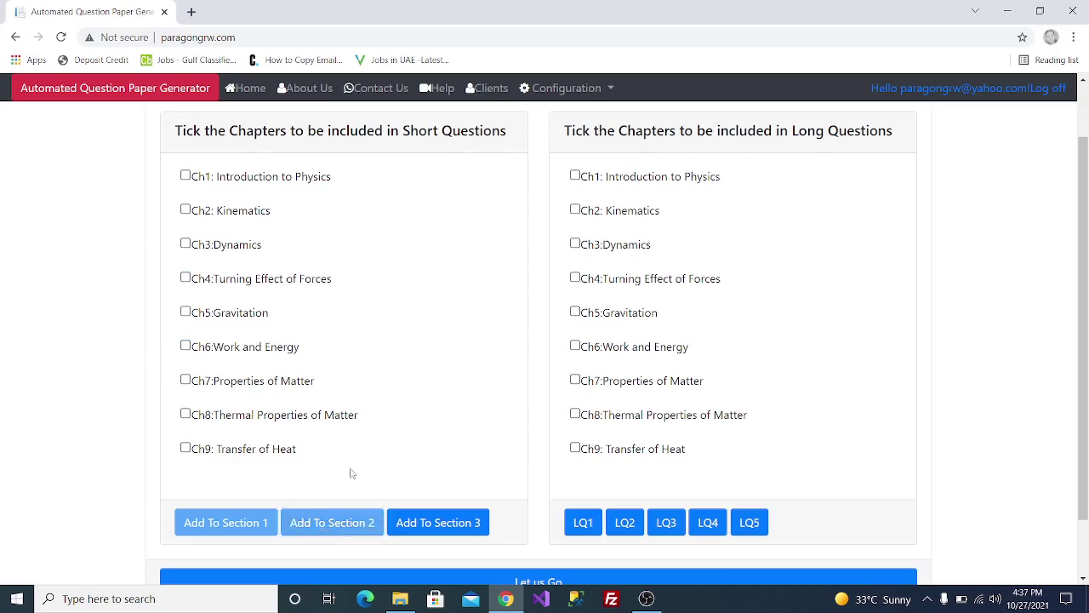
Add chapters 7 (Properties of Matter), 8 (Thermal Properties of Matter) and 9 (Transfer of Heat) to short-question Section 3
click(185, 379)
click(186, 414)
click(186, 447)
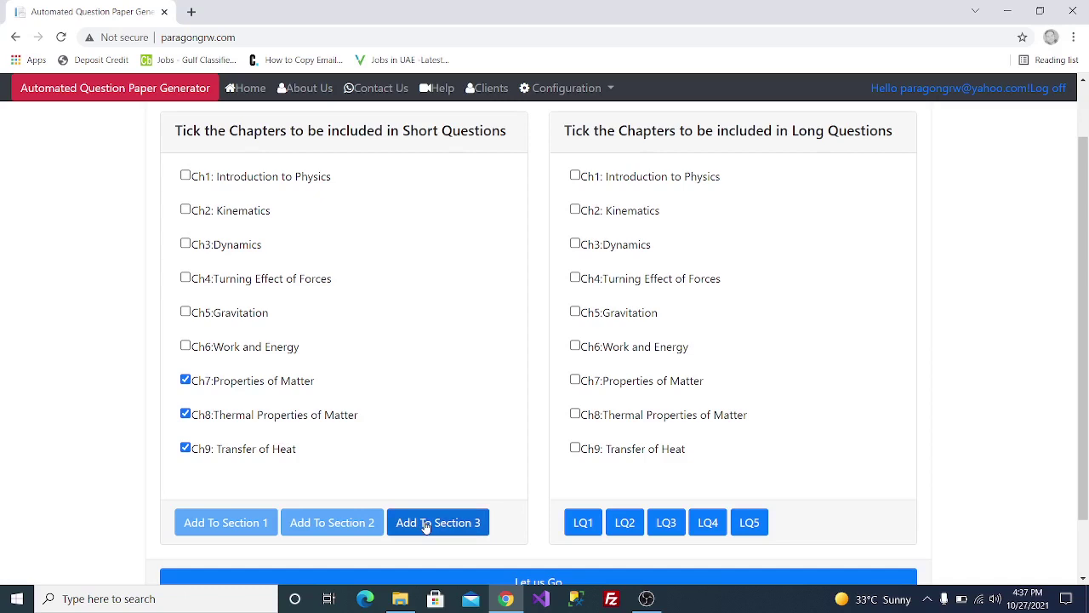
click(426, 525)
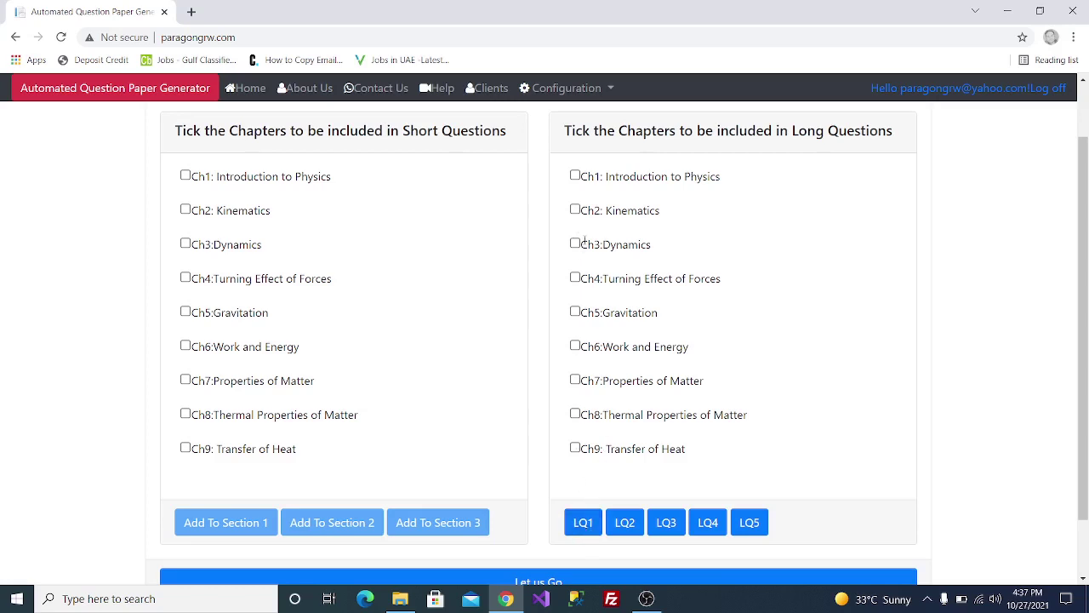
Assign chapters 1 (Introduction to Physics) and 2 (Kinematics) to long question LQ1
click(576, 177)
click(575, 211)
click(583, 524)
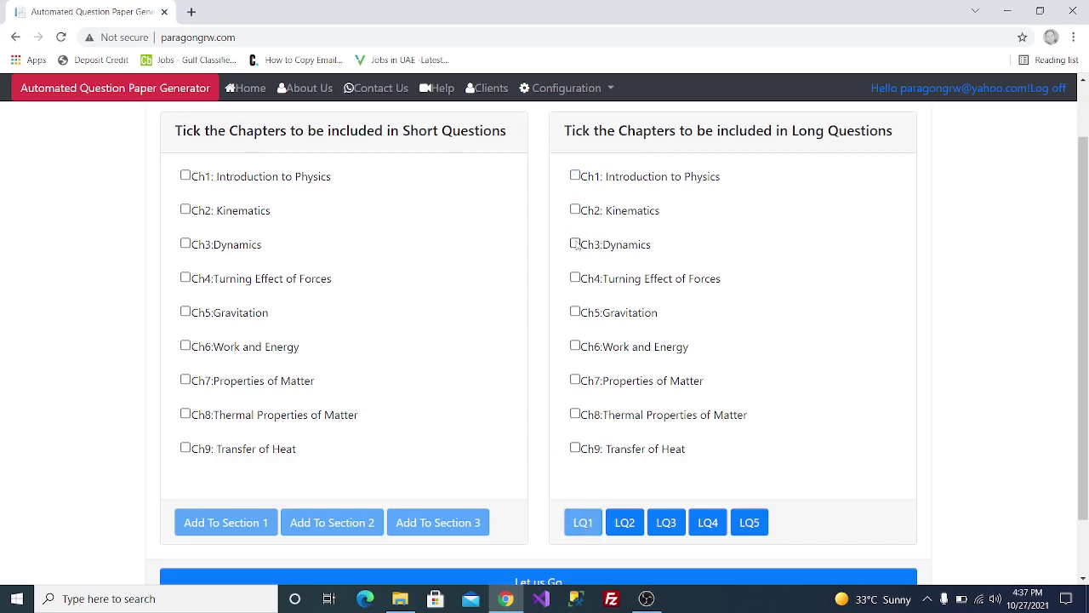
Assign chapters 3 (Dynamics) and 4 (Turning Effect of Forces) to long question LQ2
click(624, 526)
click(575, 246)
click(576, 278)
click(626, 526)
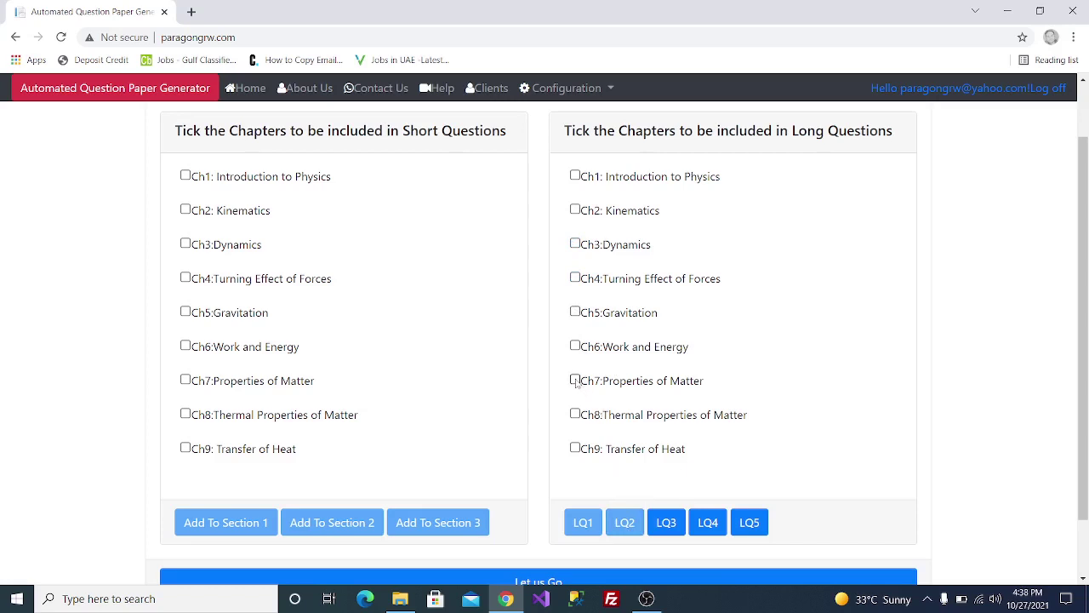
Assign chapters 6 (Work and Energy) and 7 (Properties of Matter) to long question LQ3 and submit the chapter choices
click(575, 381)
click(575, 346)
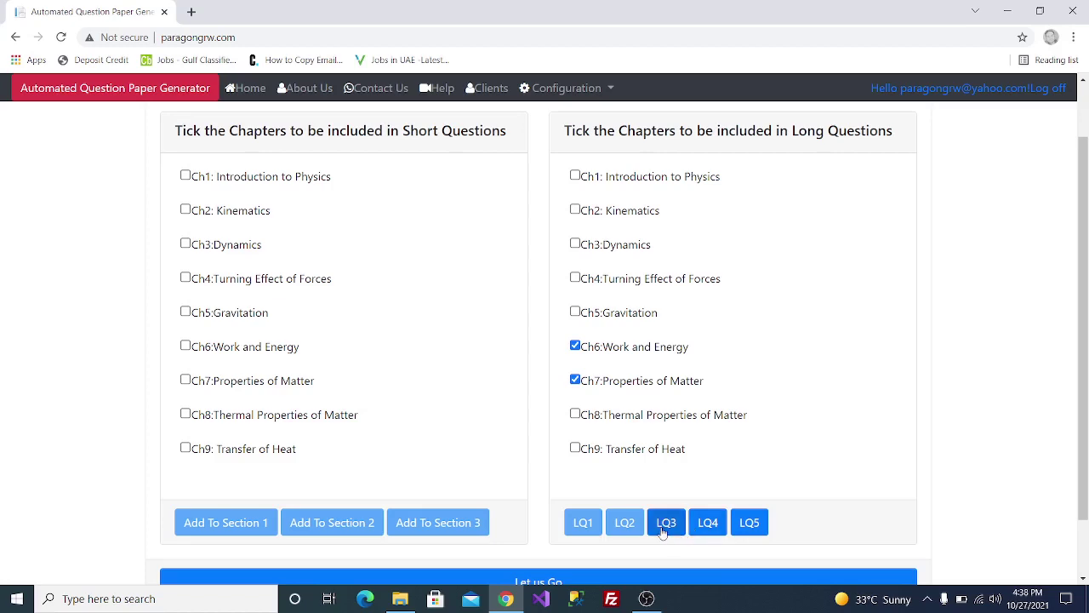
click(666, 524)
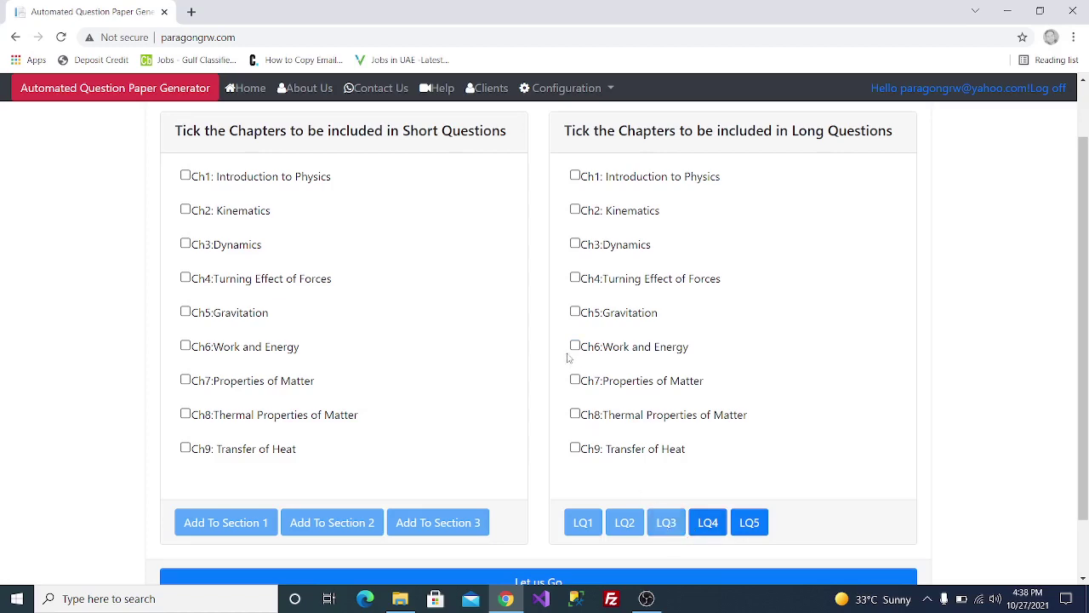
scroll(568, 357, up, 1)
scroll(568, 356, down, 1)
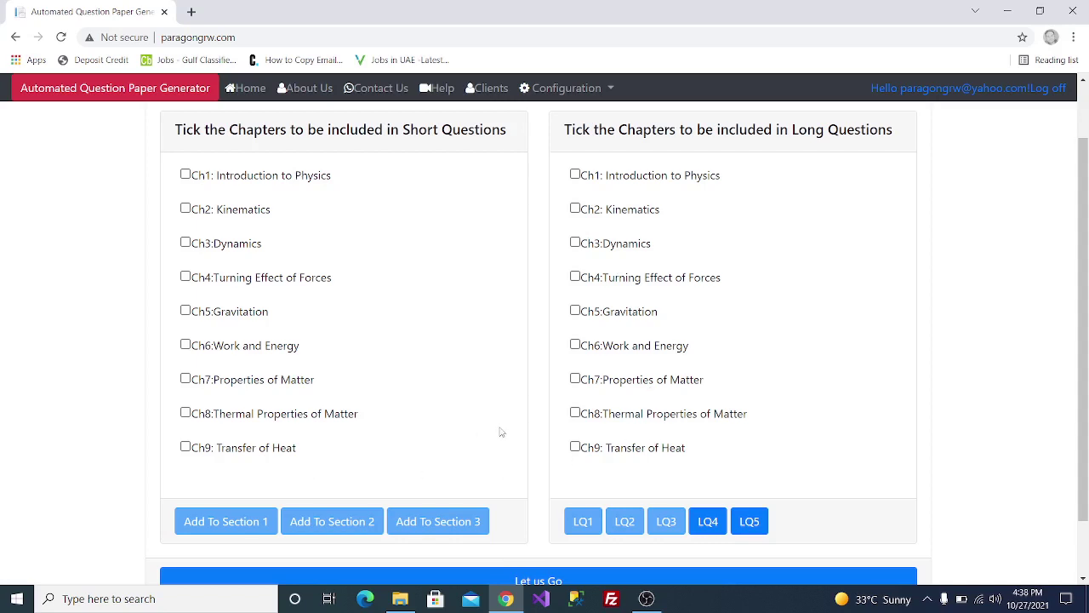
scroll(511, 432, down, 1)
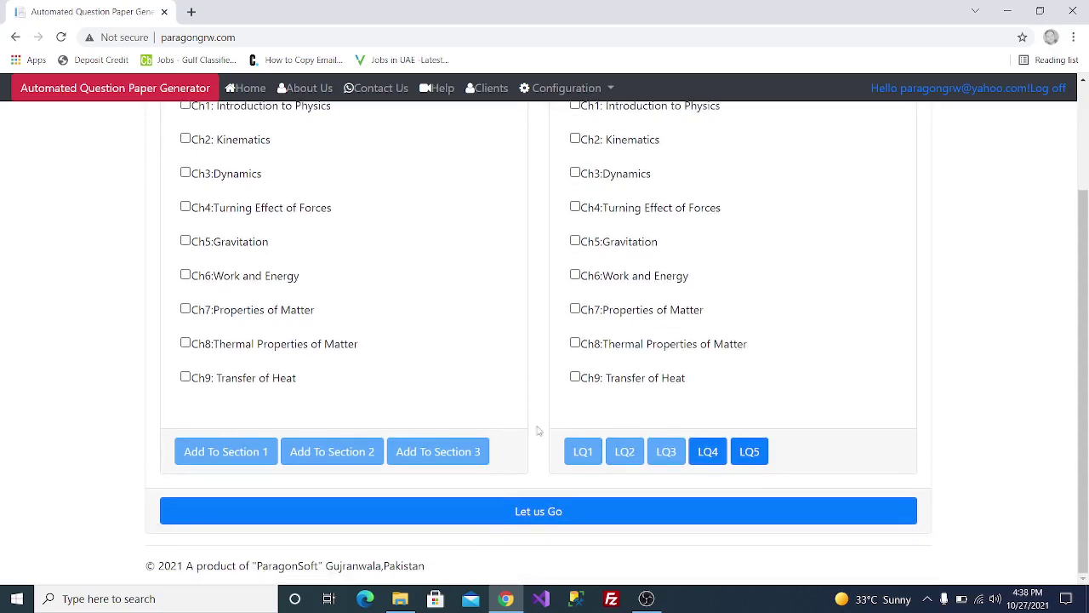
click(533, 514)
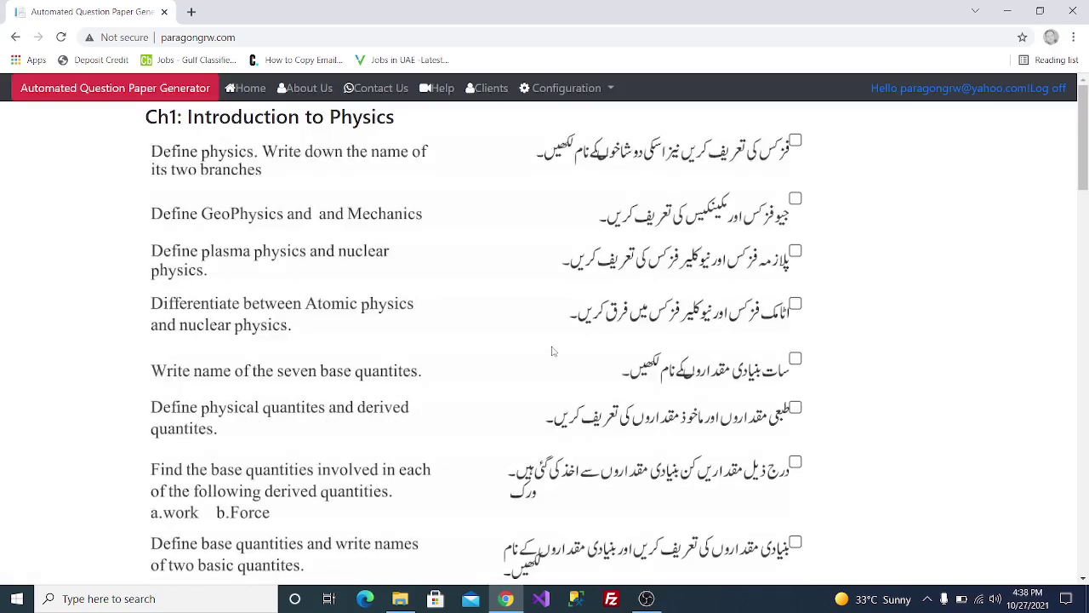
Add the Introduction to Physics questions on the meaning of prefixes and on defining scientific notation to Section 1
scroll(553, 349, down, 4)
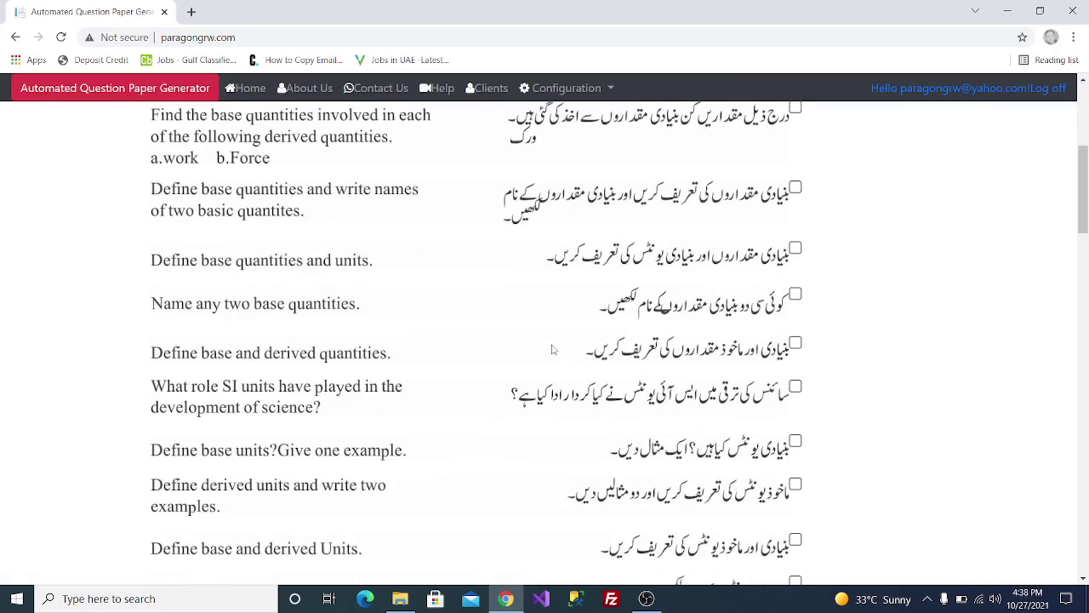
scroll(551, 349, down, 5)
scroll(551, 349, down, 9)
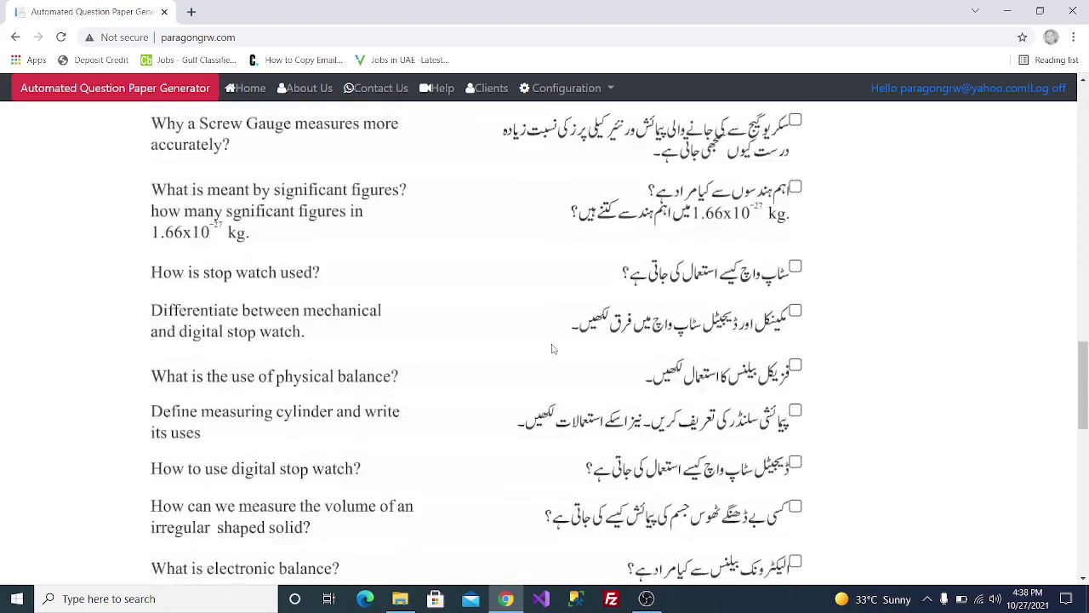
scroll(553, 349, up, 3)
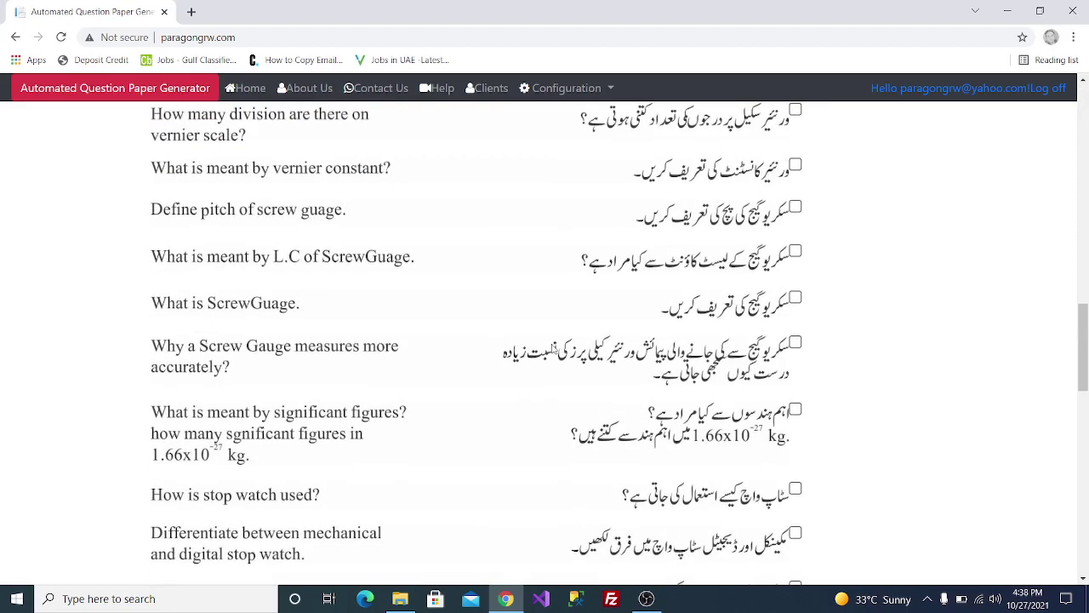
scroll(554, 348, down, 12)
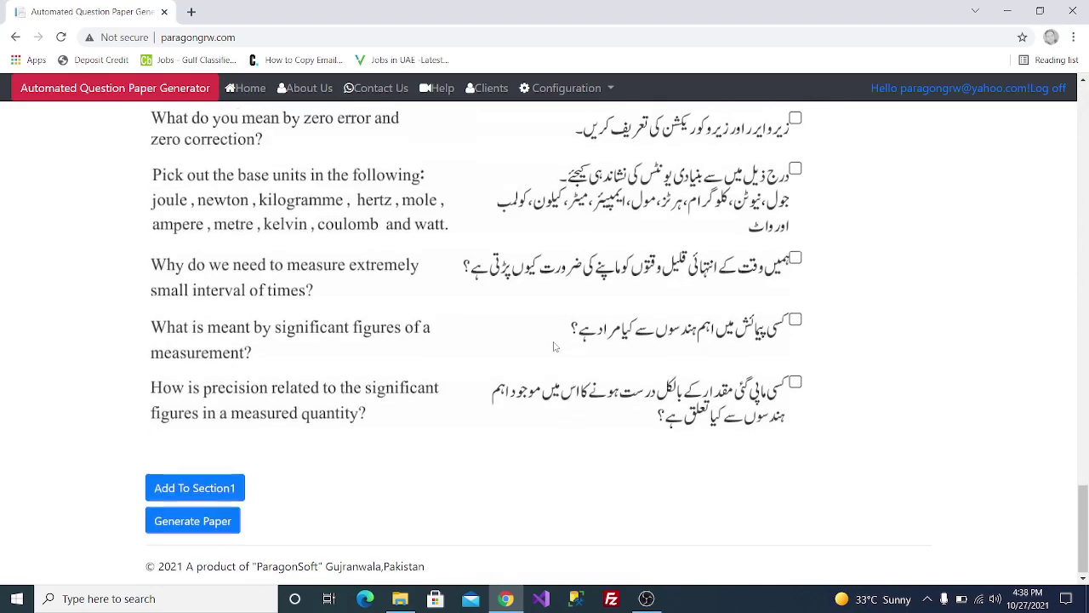
scroll(554, 347, up, 12)
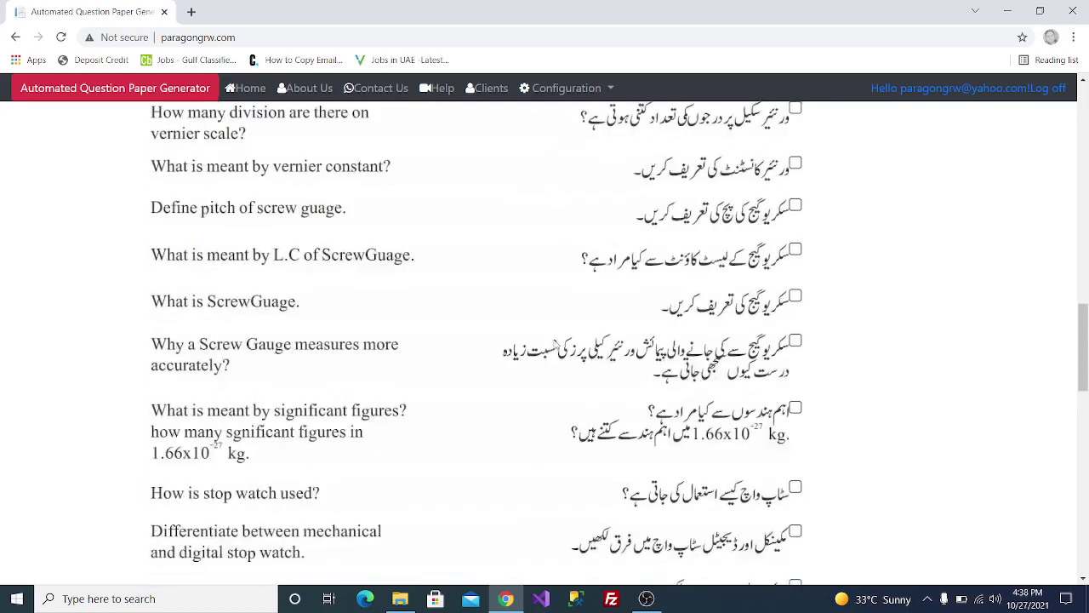
scroll(554, 347, up, 6)
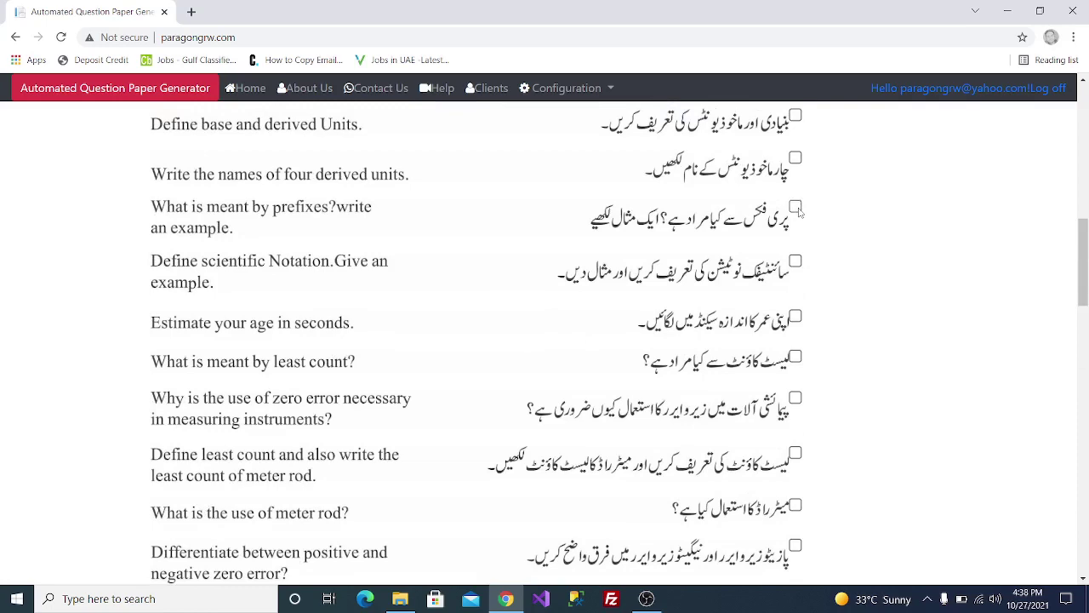
click(796, 208)
click(795, 262)
scroll(219, 442, down, 10)
scroll(219, 442, down, 10)
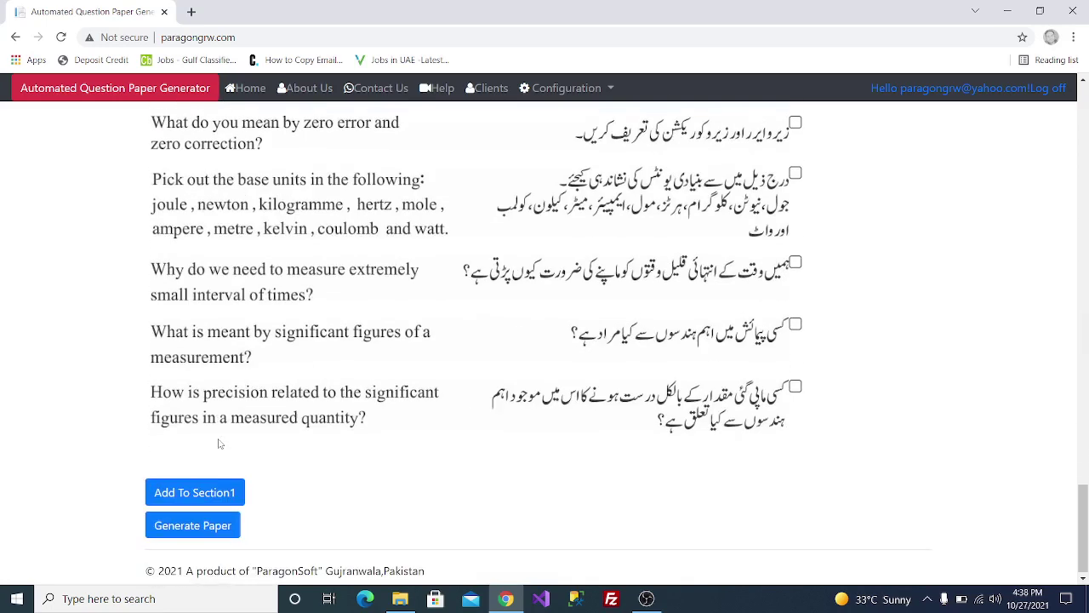
click(213, 488)
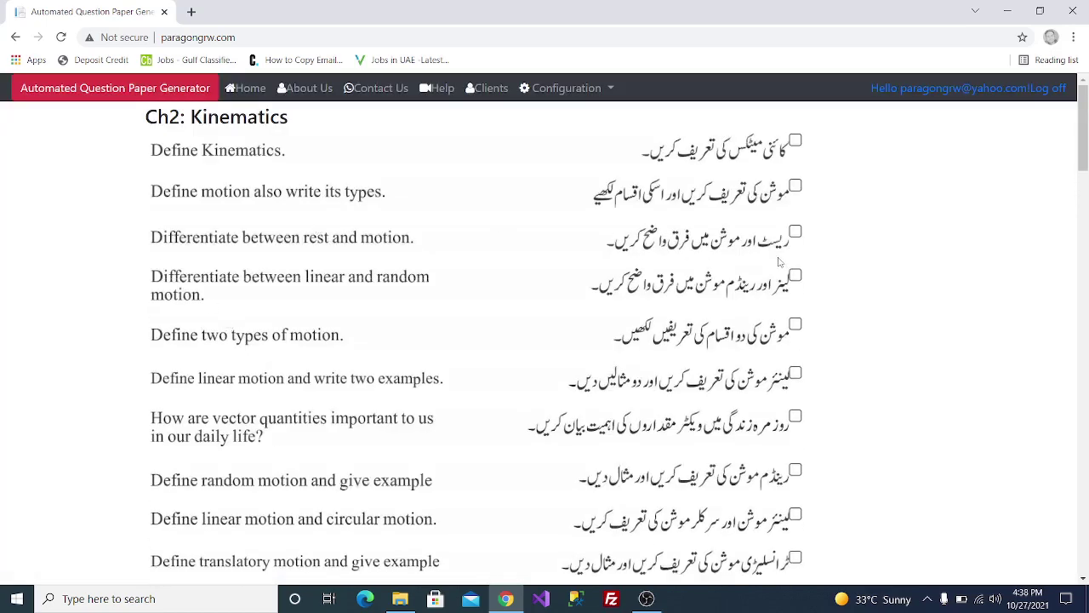
Add the Kinematics questions on circular versus rotatory motion and on defining vibratory motion with an example to Section 1
scroll(796, 345, down, 4)
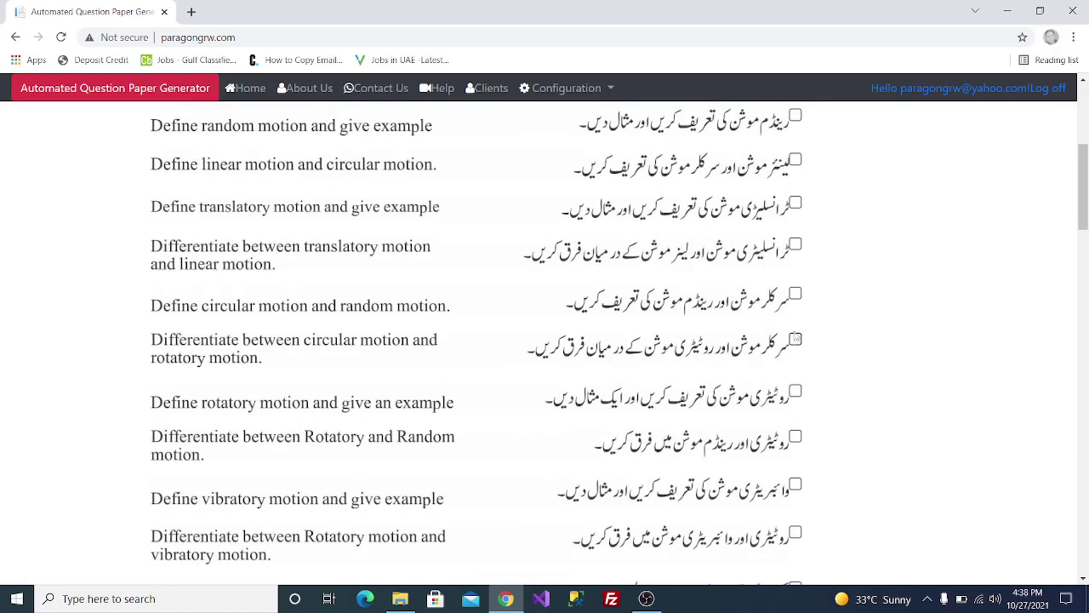
click(795, 341)
click(796, 393)
click(796, 392)
scroll(792, 441, down, 1)
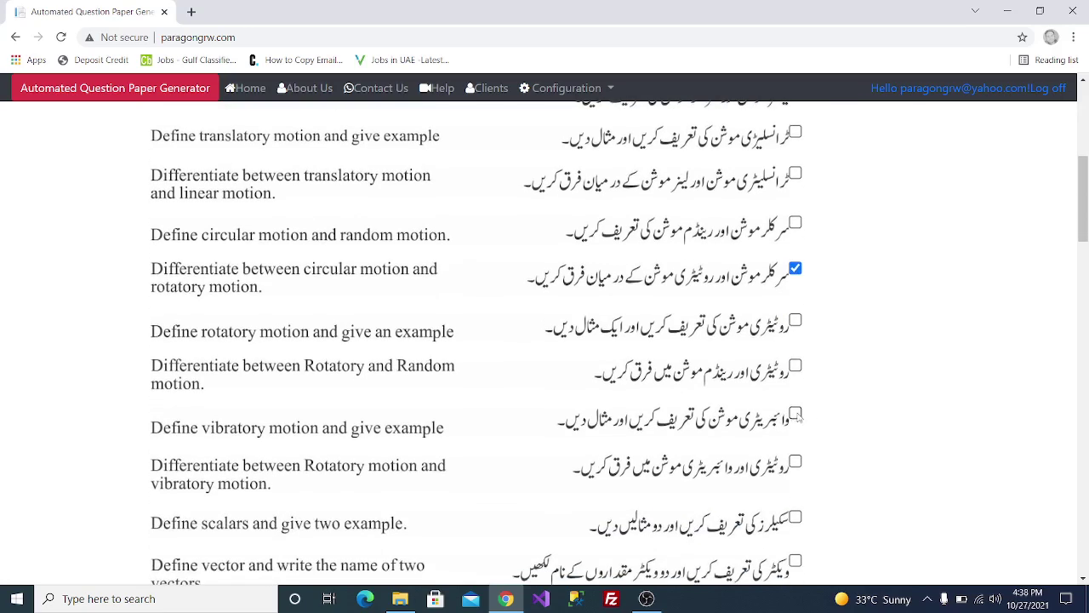
click(795, 415)
scroll(801, 482, down, 4)
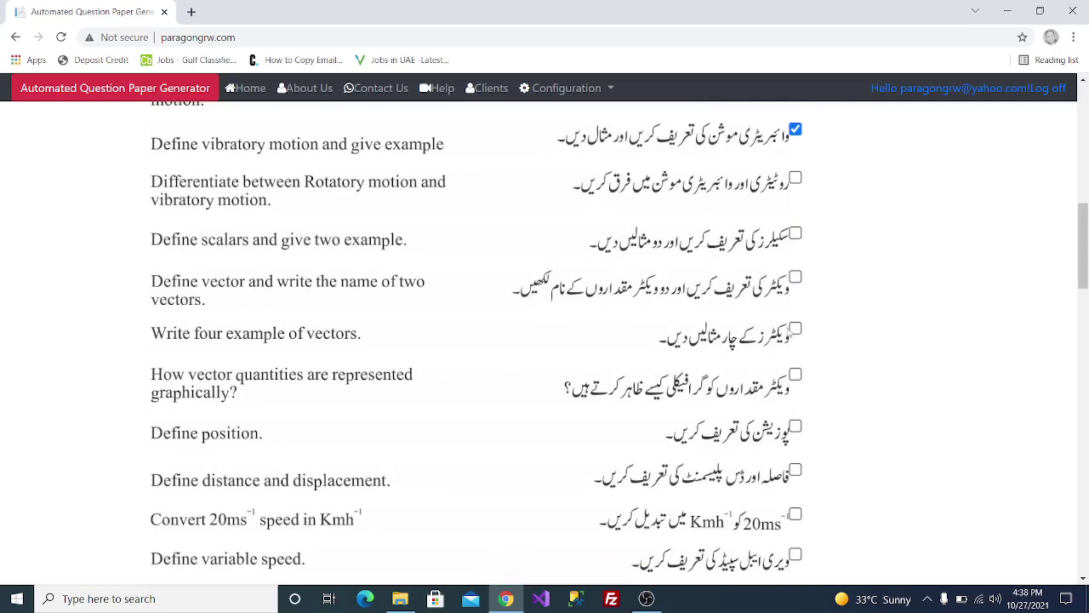
scroll(652, 360, down, 12)
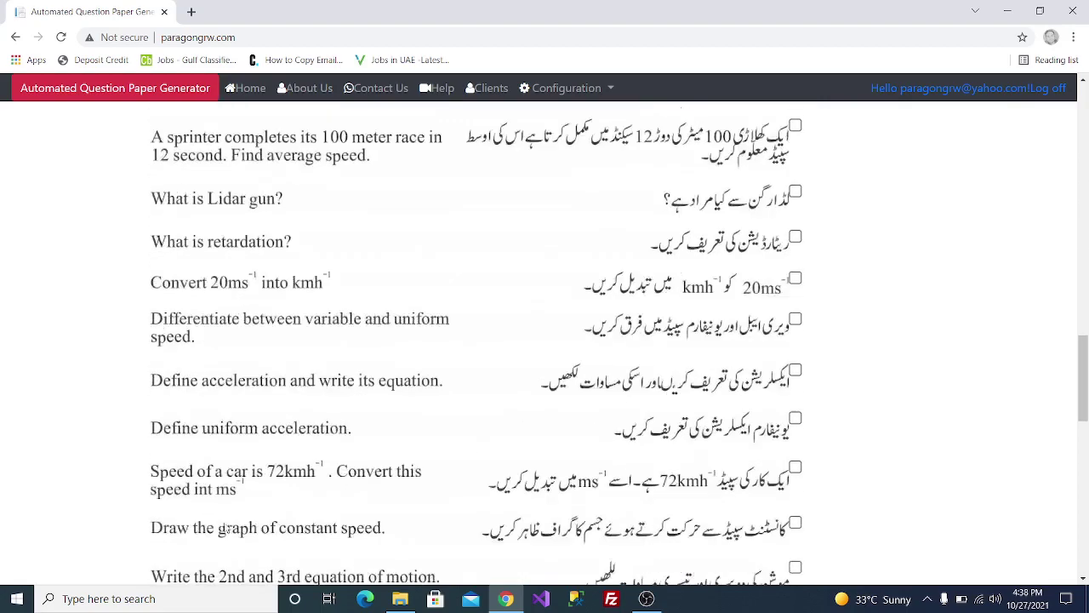
scroll(226, 529, down, 6)
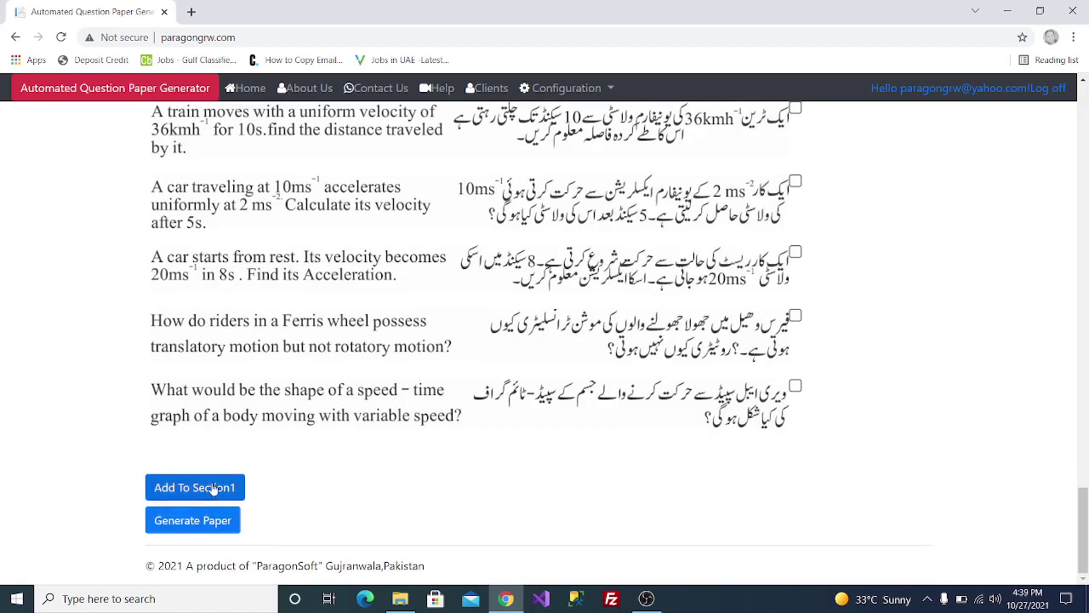
click(213, 488)
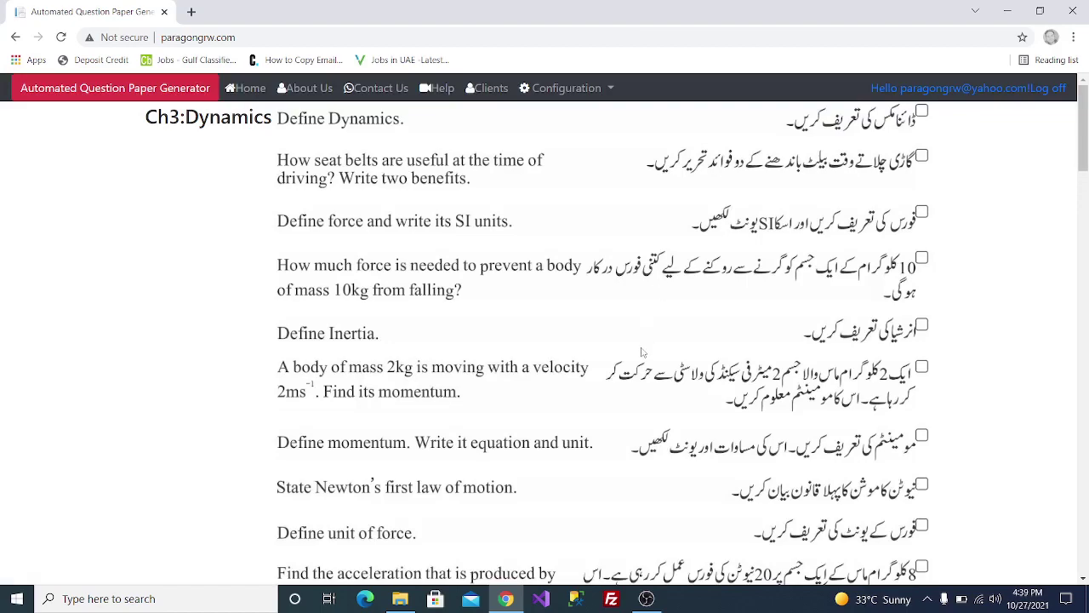
Add the Dynamics questions on two methods to reduce friction and why rolling friction is less than sliding friction to Section 1
scroll(642, 352, down, 12)
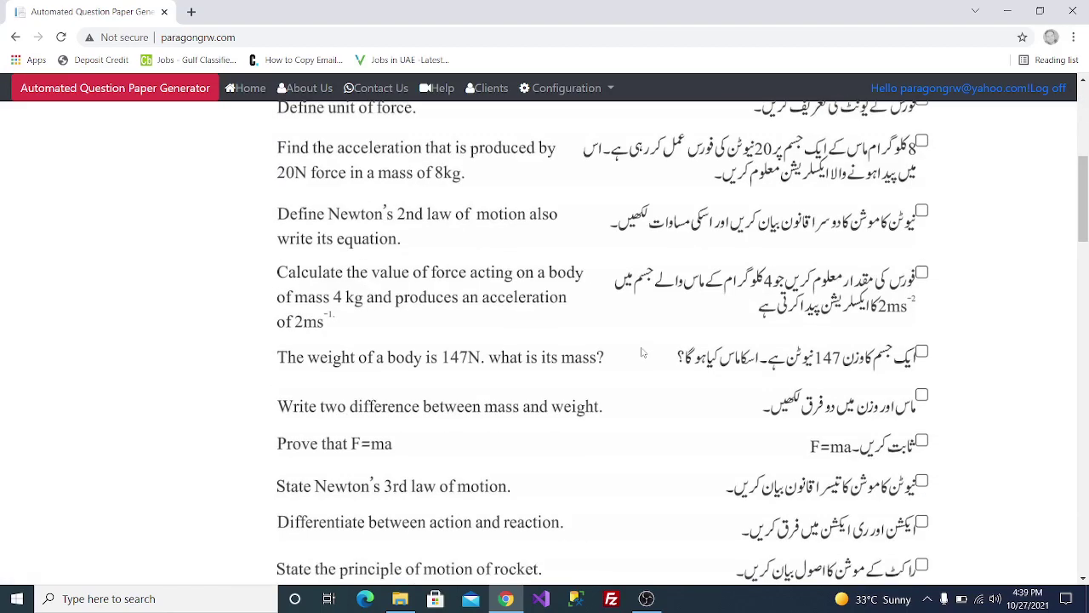
scroll(643, 352, down, 8)
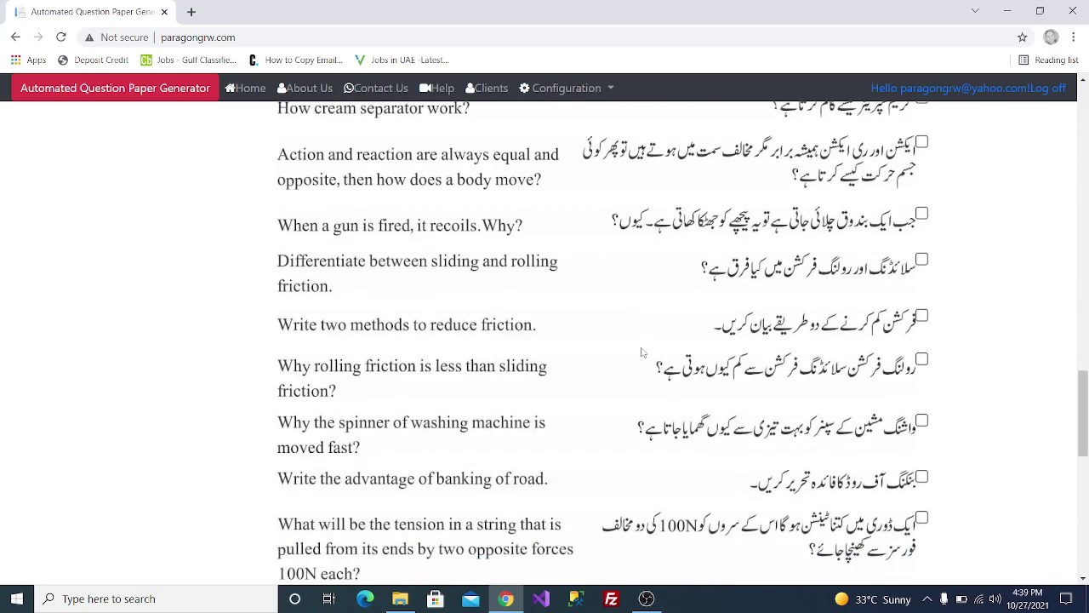
scroll(642, 353, down, 1)
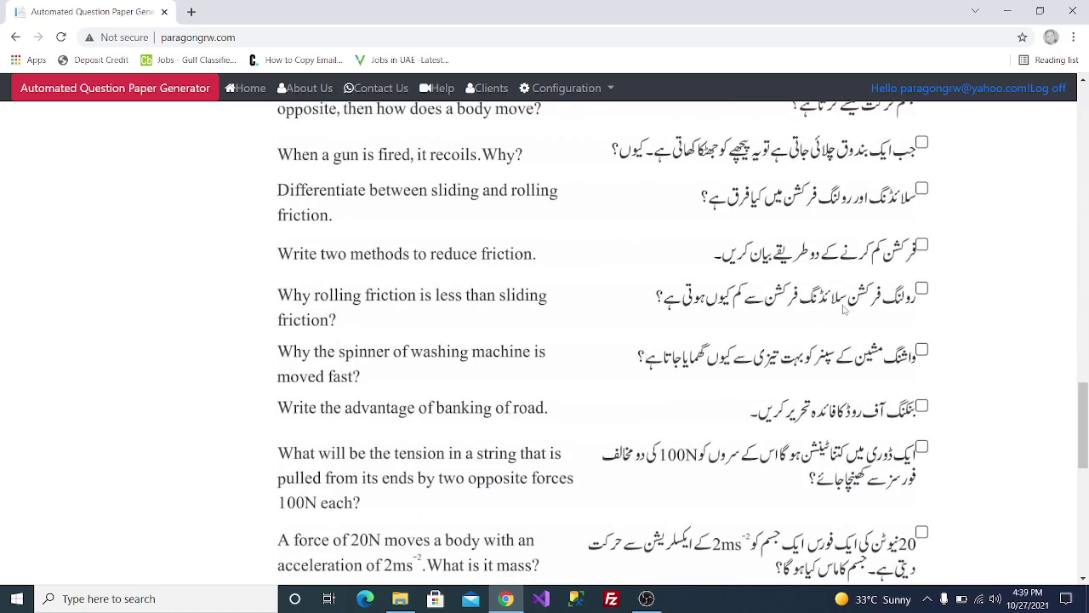
click(922, 246)
click(923, 290)
scroll(737, 342, down, 7)
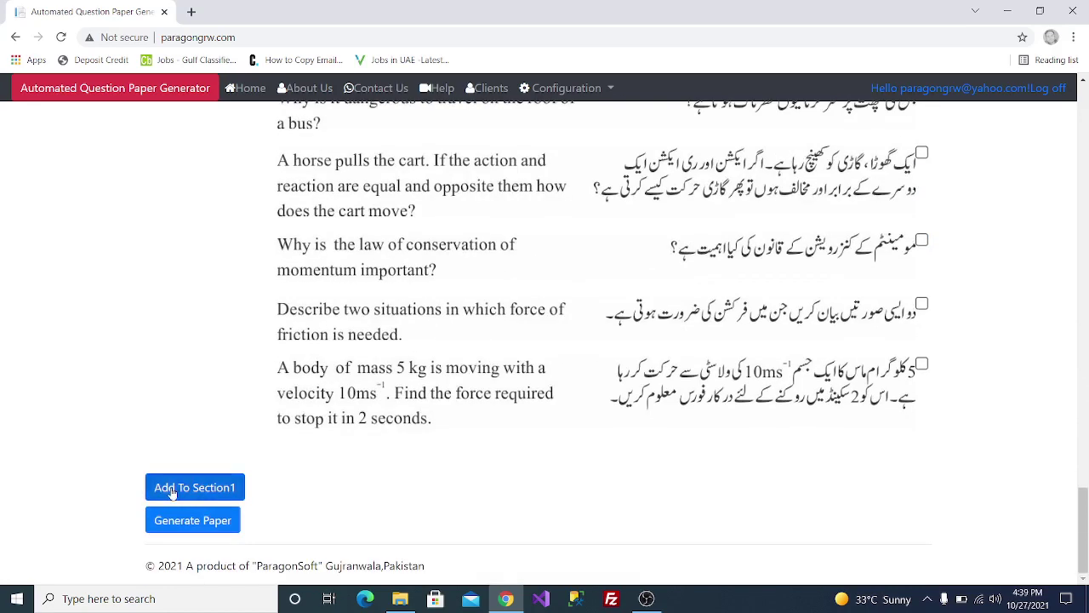
click(173, 490)
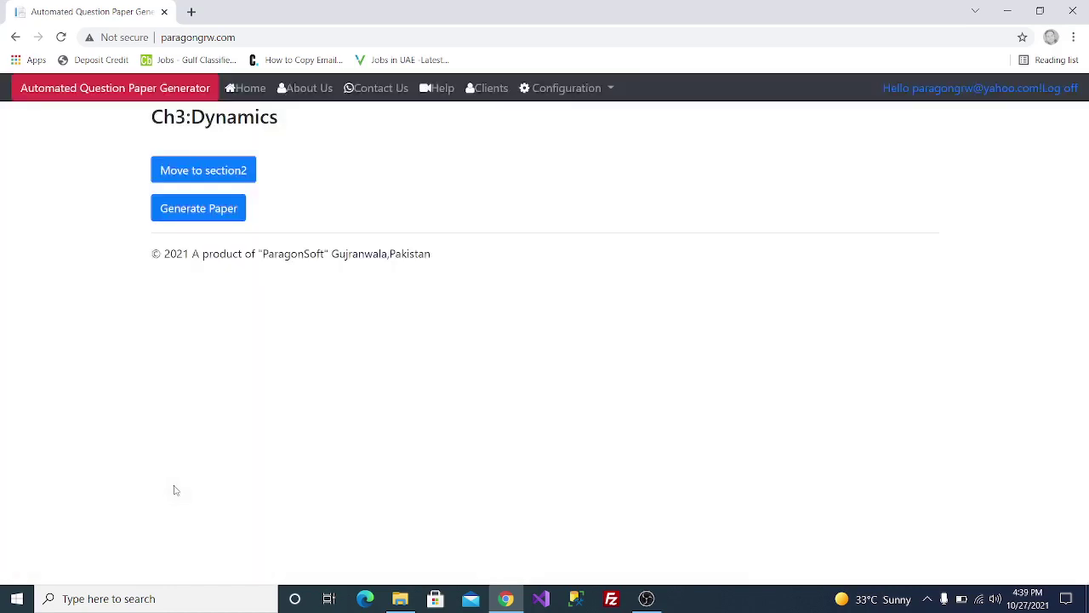
Move to Section 2 and add the Turning Effect of Forces questions on the head to tail rule and resolution of forces
click(203, 174)
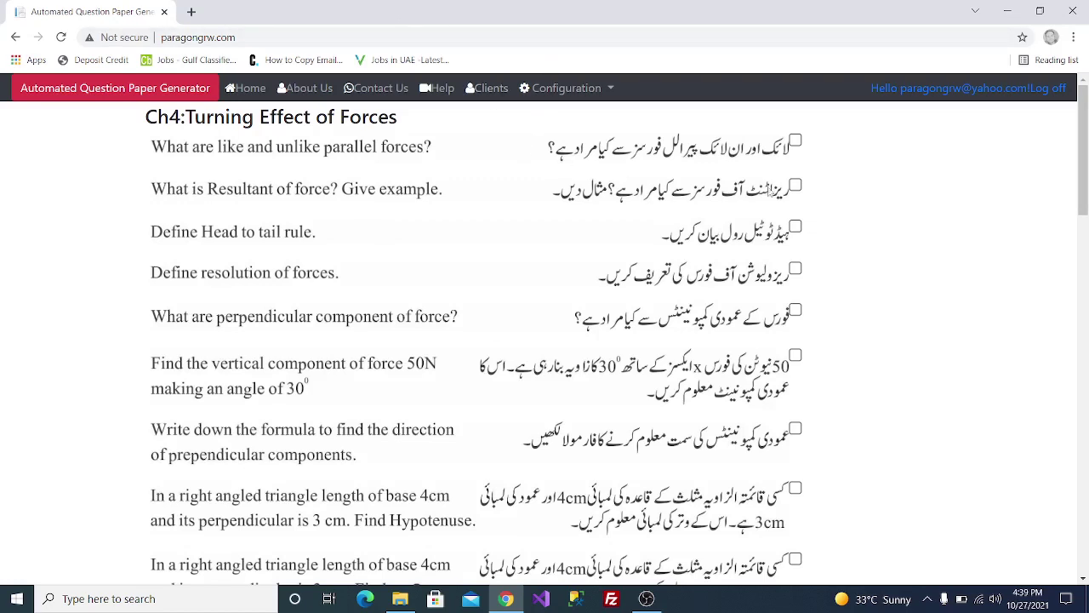
click(796, 228)
click(796, 269)
scroll(547, 294, down, 15)
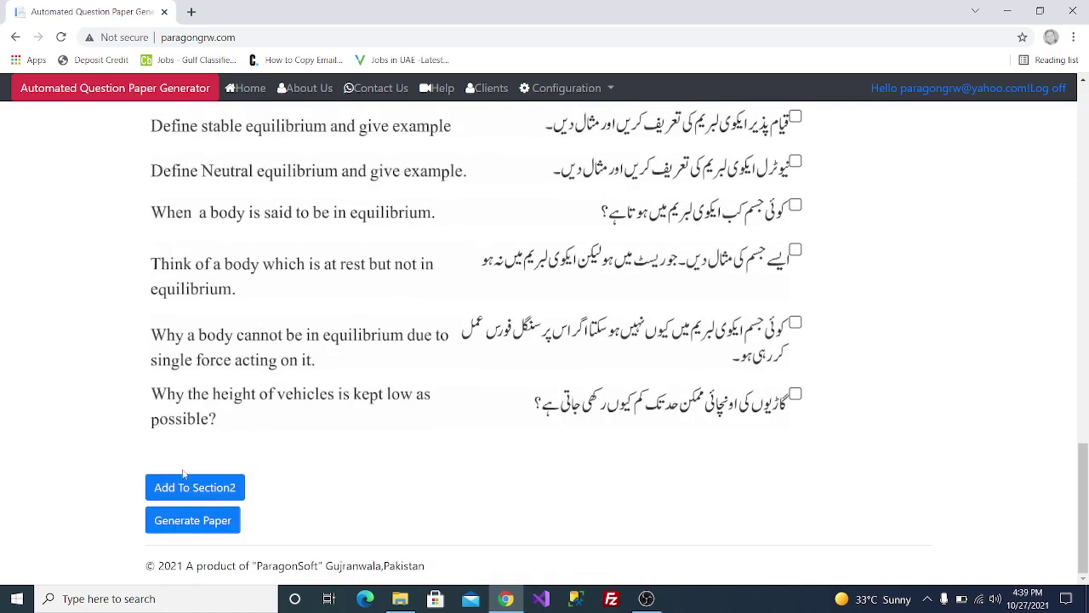
click(194, 488)
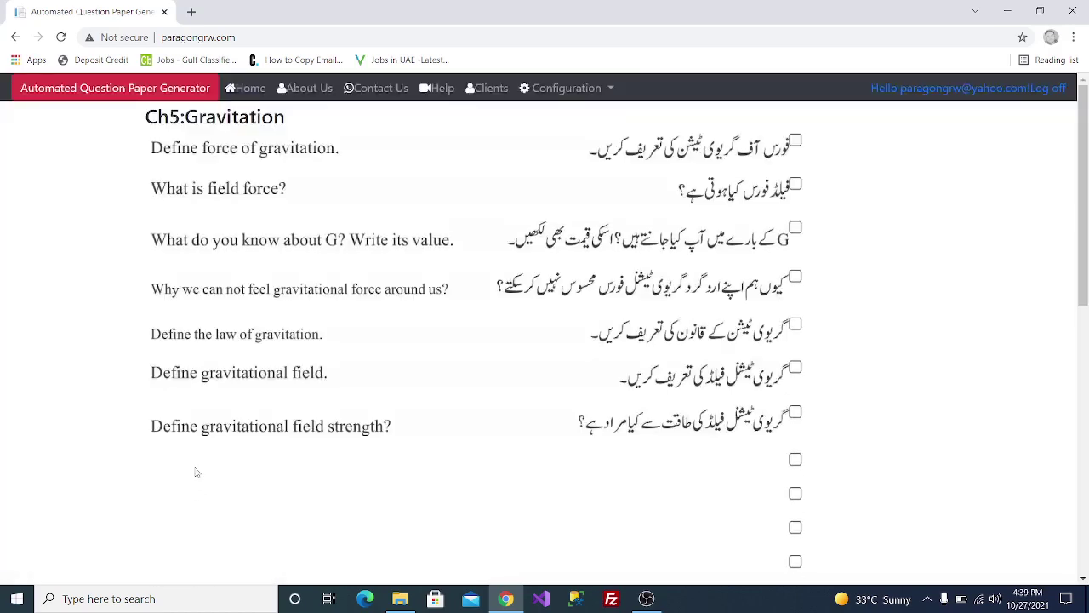
Add the Gravitation questions on gravitational field direction, the formula of Earth's mass, and the change in g when R is doubled to Section 2
scroll(644, 303, down, 3)
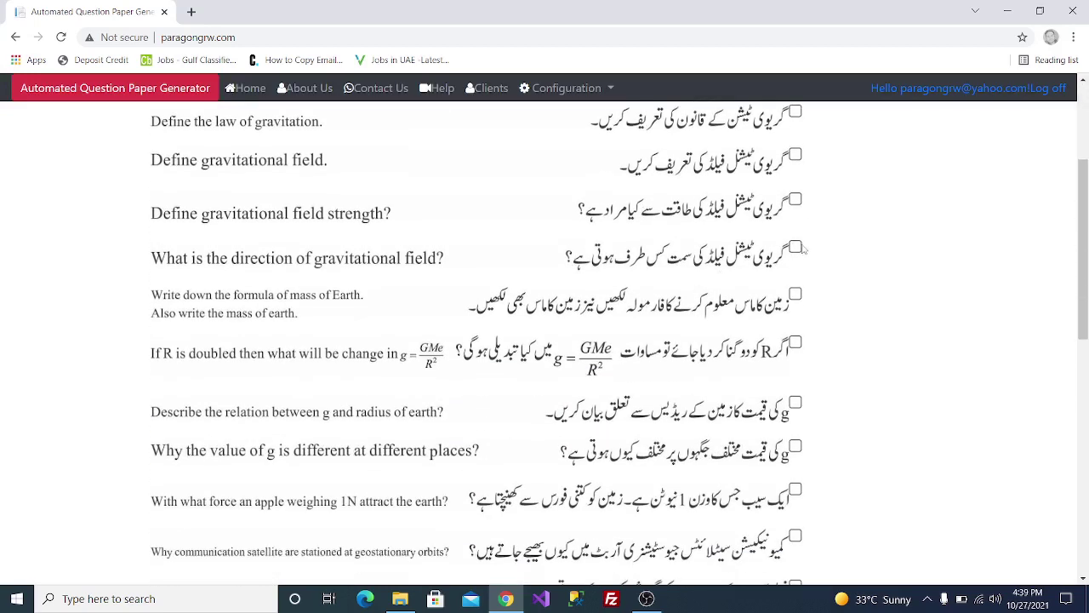
click(795, 247)
click(795, 295)
click(795, 343)
scroll(784, 348, down, 10)
click(230, 483)
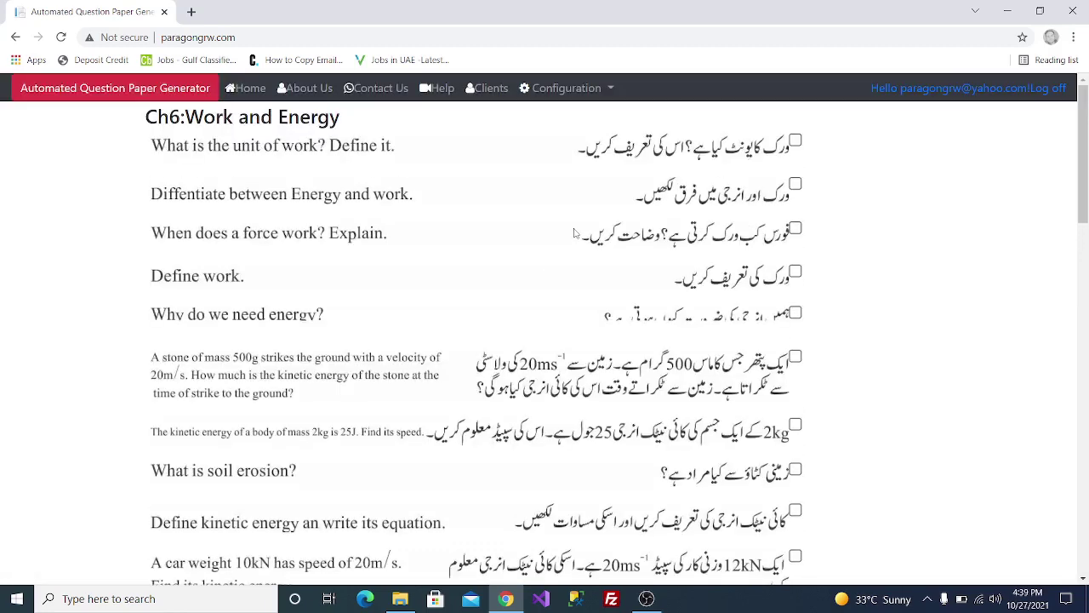
Add the Work and Energy questions on the 2kg body's speed at 25J, defining kinetic energy, and defining potential energy to Section 2
scroll(714, 315, down, 2)
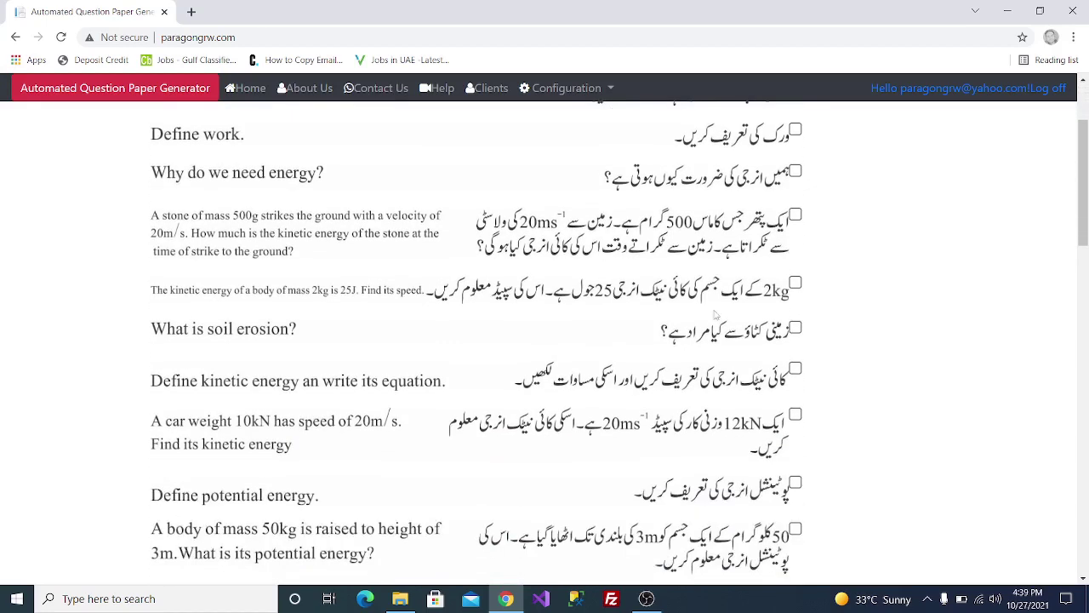
click(795, 284)
click(795, 369)
click(795, 483)
scroll(445, 365, down, 10)
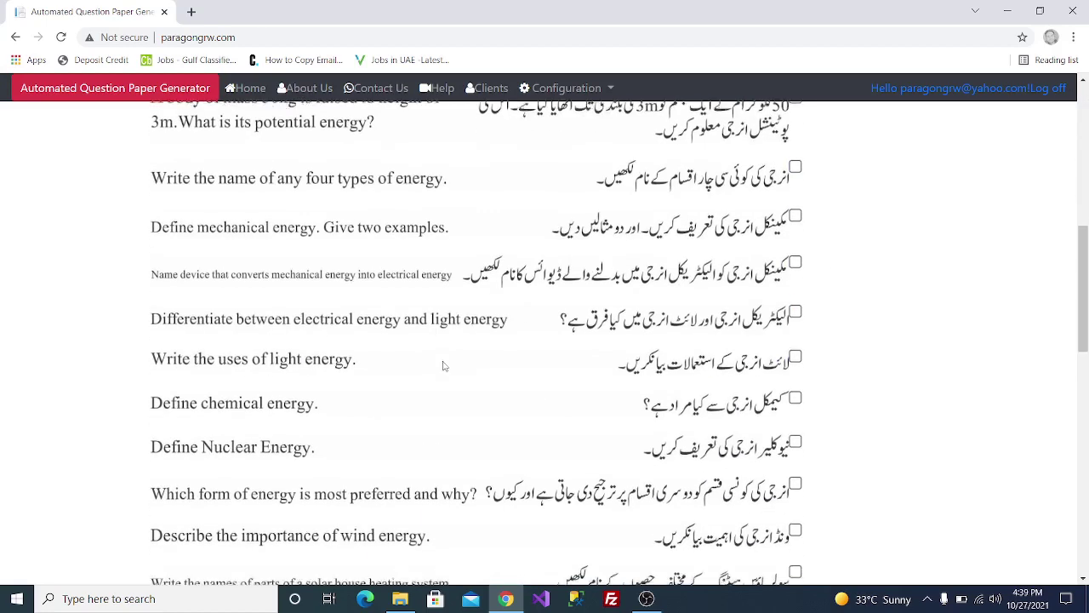
click(218, 486)
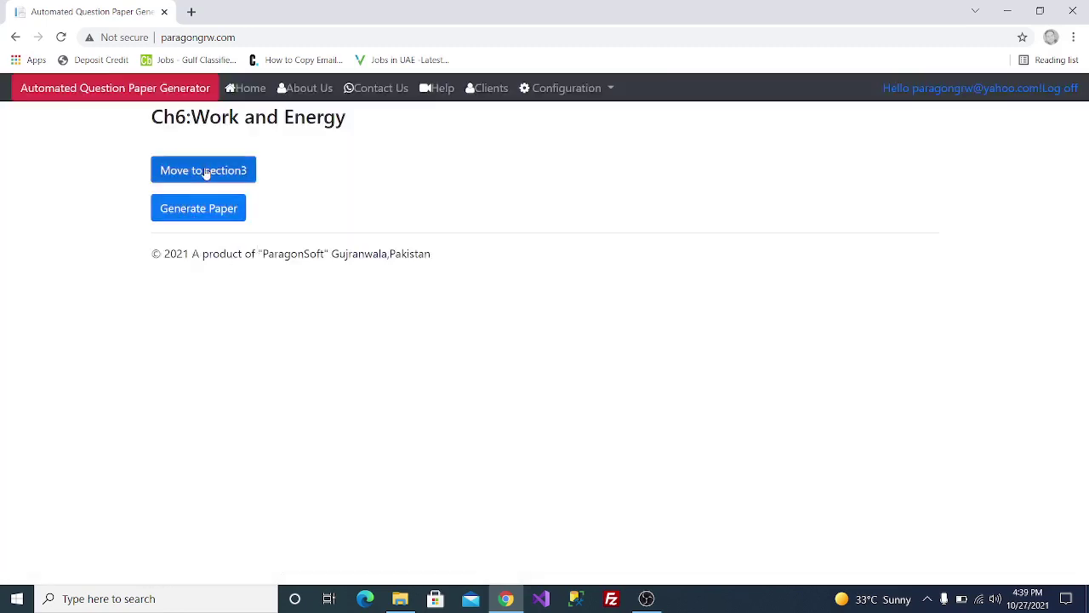
Move to Section 3 and add the Properties of Matter questions on the brief note on liquids, defining atmosphere, and Archimedes principle
click(205, 171)
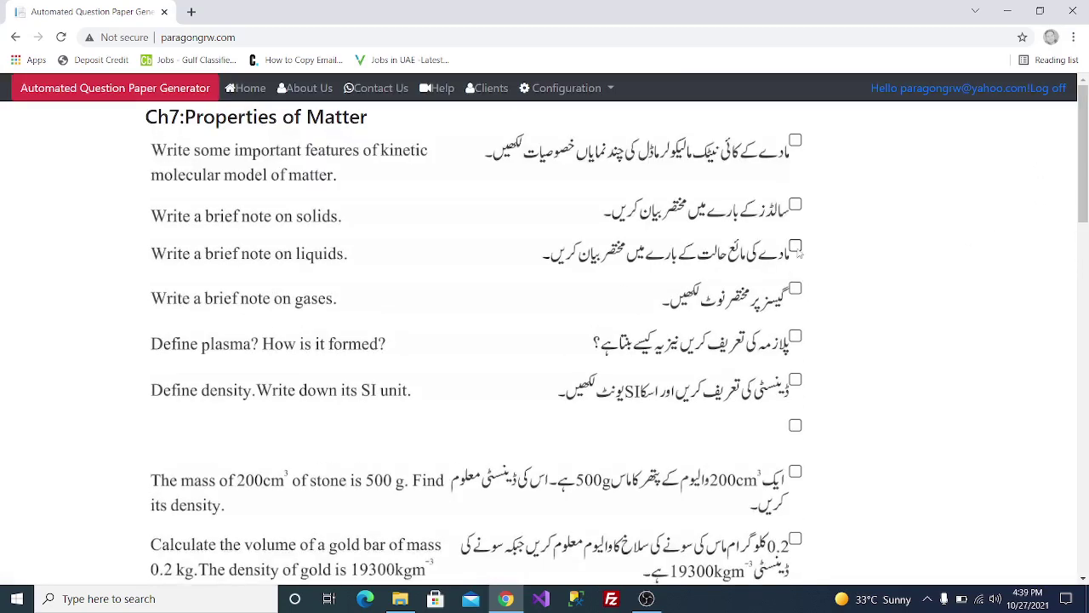
click(797, 248)
scroll(798, 253, down, 5)
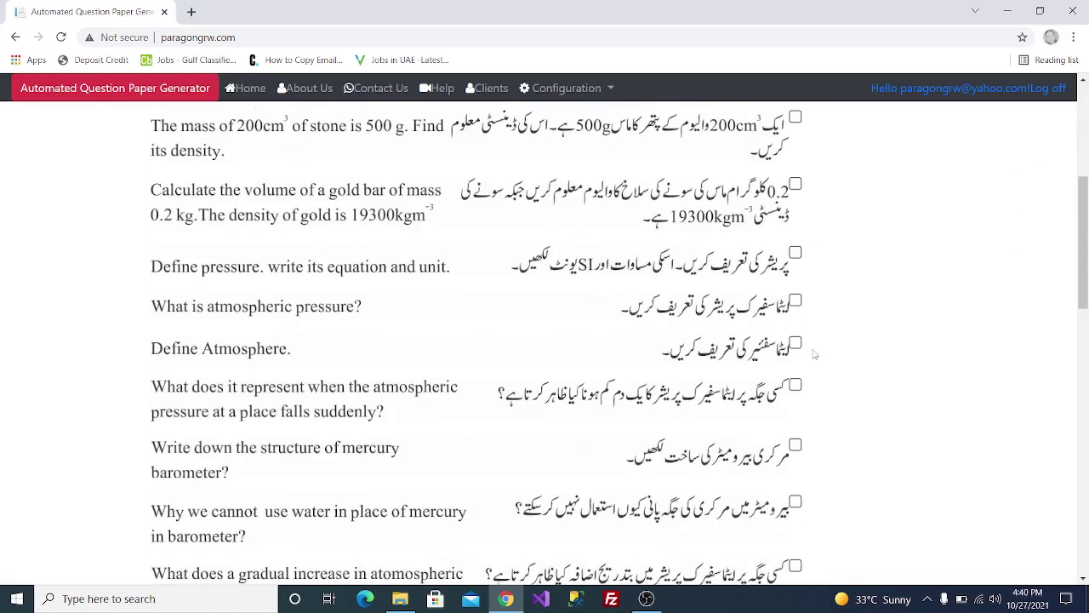
click(797, 344)
scroll(798, 354, down, 4)
click(795, 399)
scroll(795, 399, down, 10)
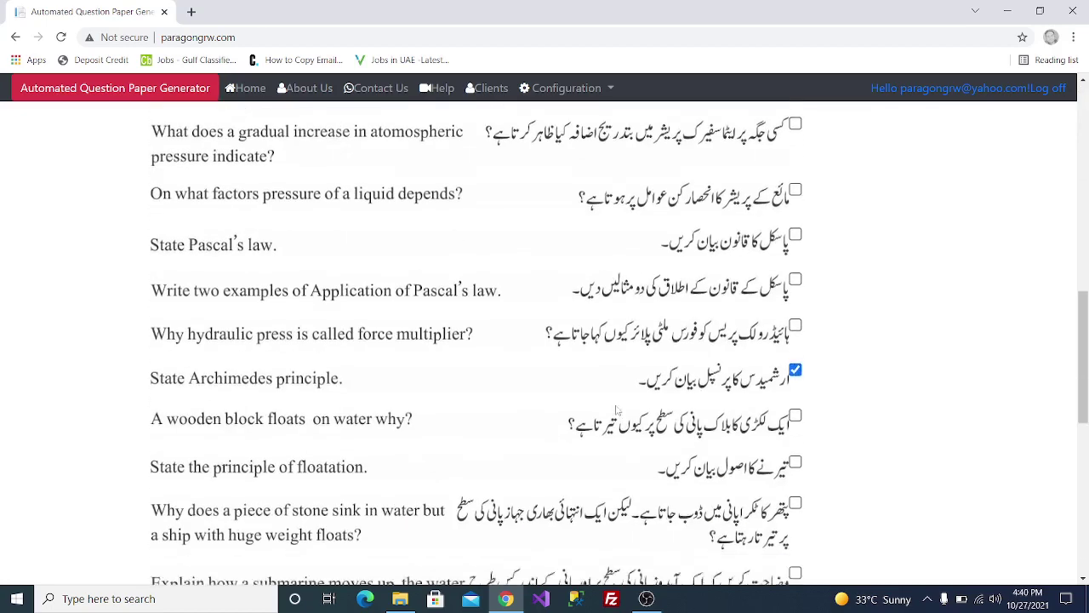
click(195, 438)
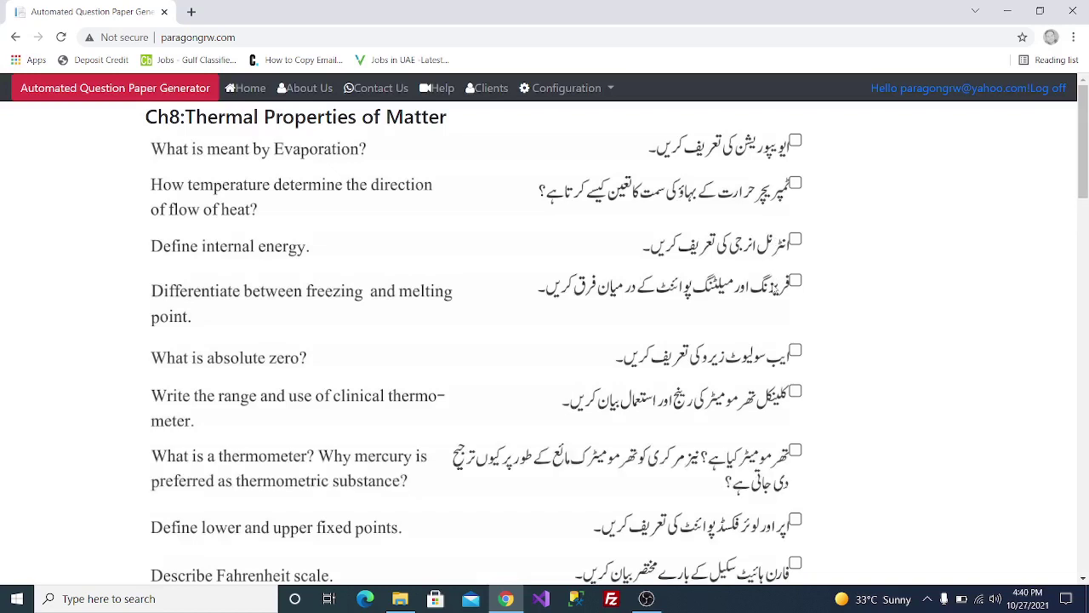
Add the Thermal Properties of Matter questions on absolute zero, the clinical thermometer's range and use, and mercury as thermometric substance to Section 3
scroll(774, 290, down, 2)
click(795, 137)
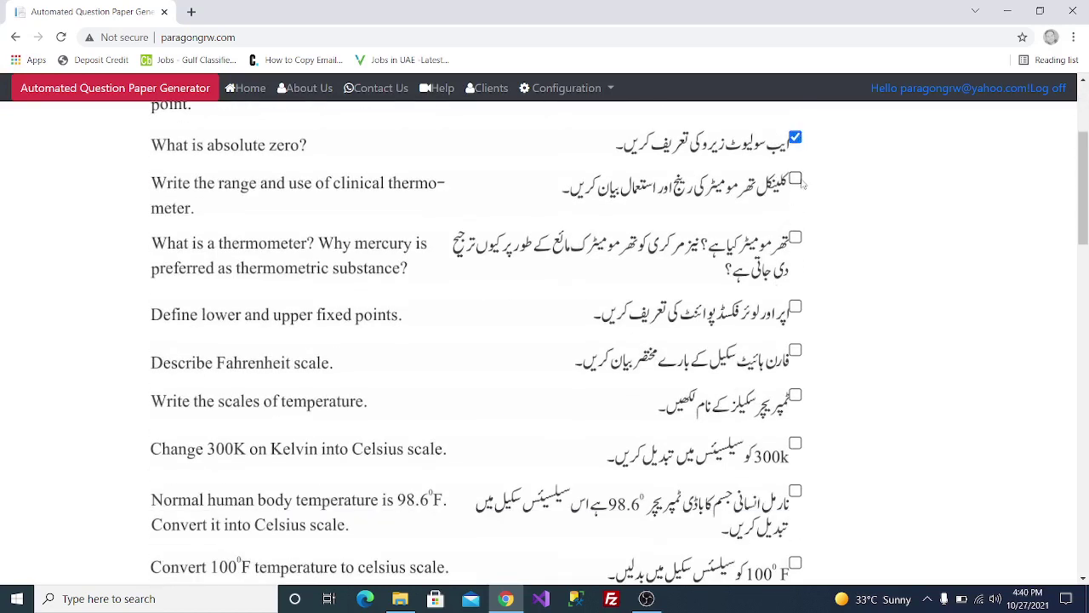
click(795, 178)
click(795, 238)
scroll(576, 402, down, 10)
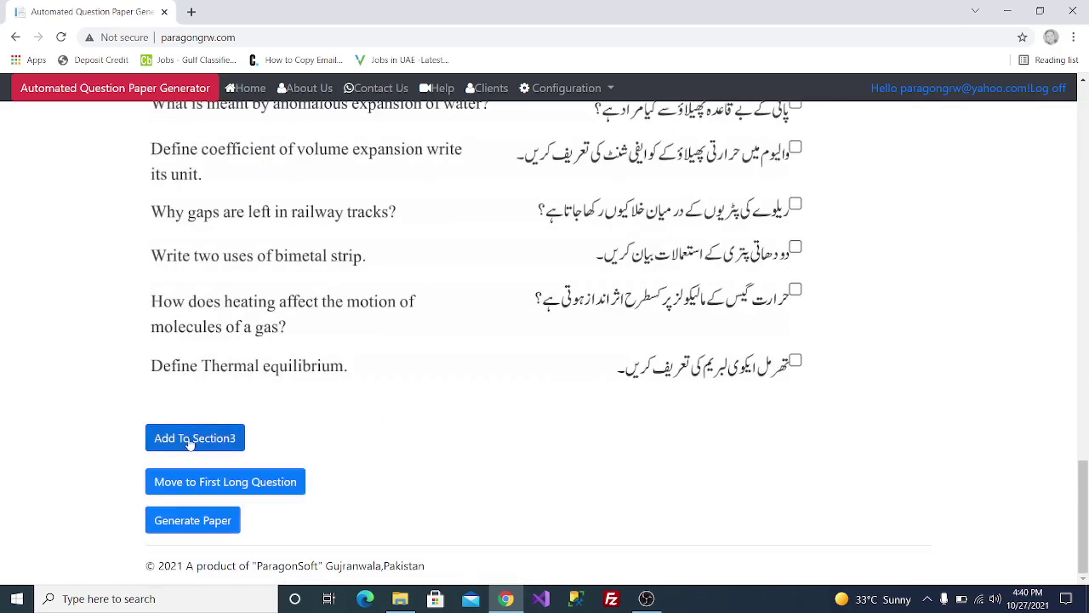
click(191, 439)
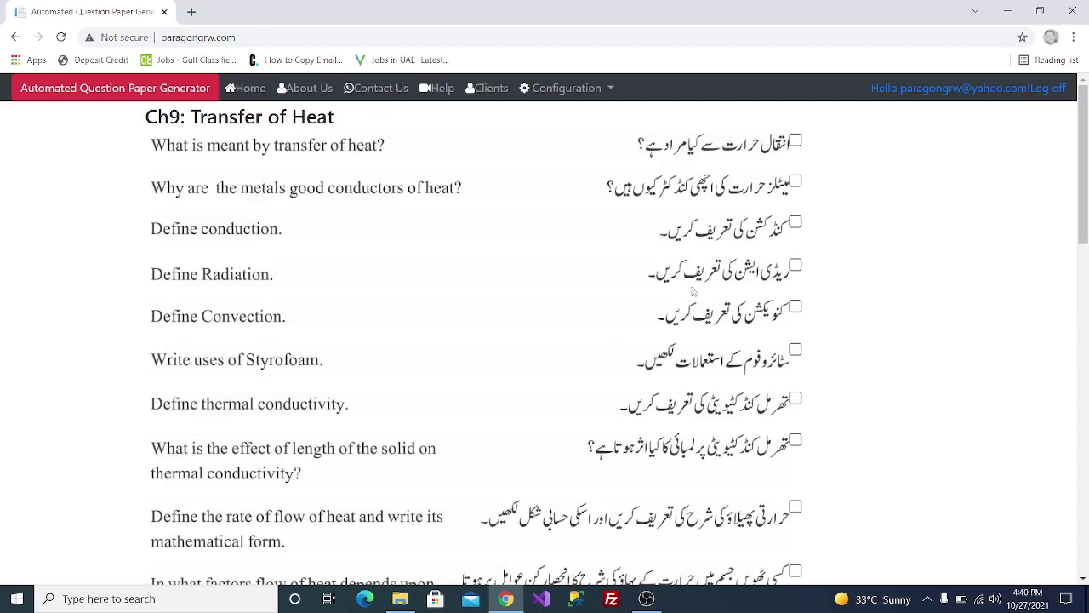
Add the Transfer of Heat questions on defining thermal conductivity and the effect of a solid's length on it to Section 3
scroll(771, 285, down, 3)
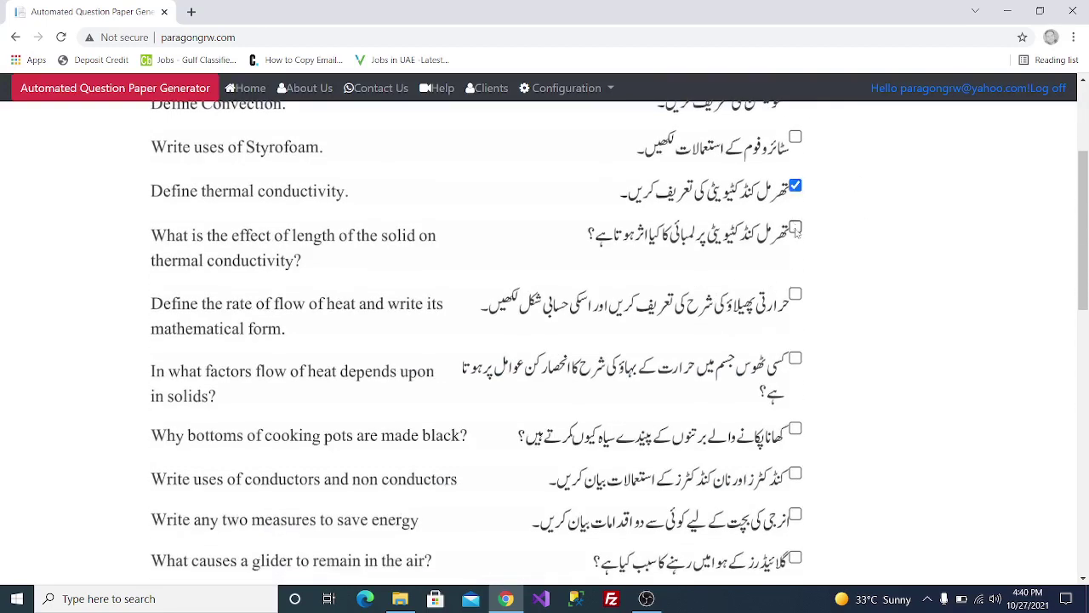
click(795, 228)
scroll(385, 438, down, 10)
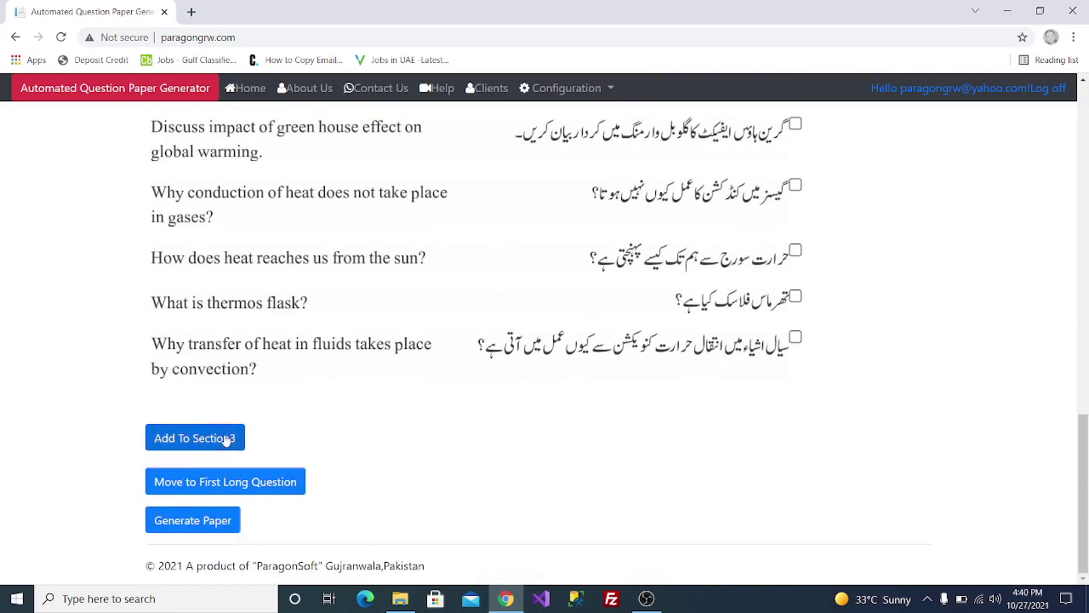
click(229, 438)
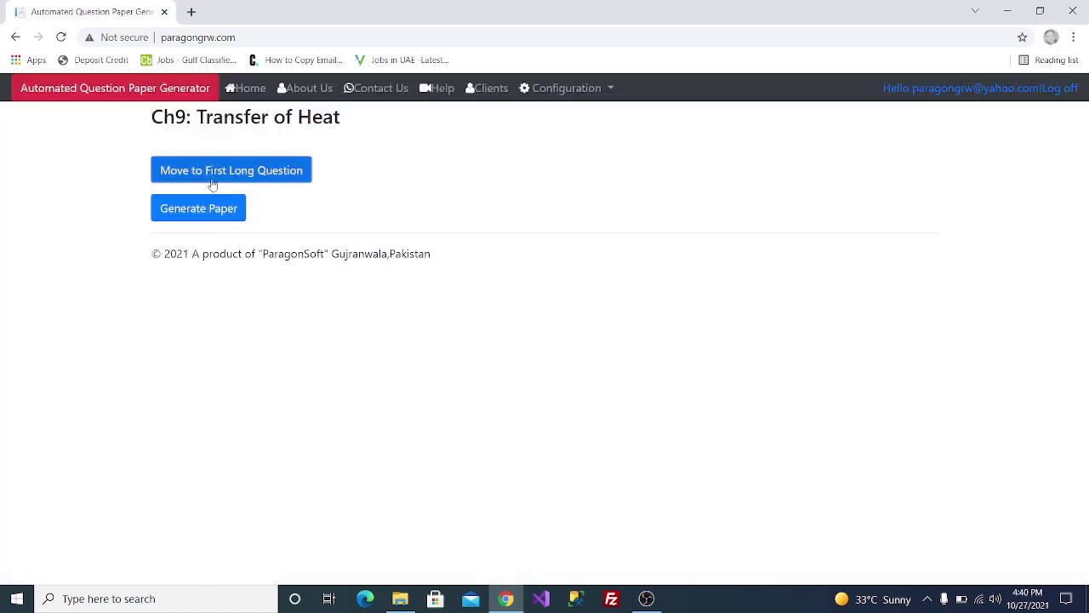
Add the Vernier Callipers structure and use note as the first long question's first part and proceed to choosing its 2nd part
click(285, 175)
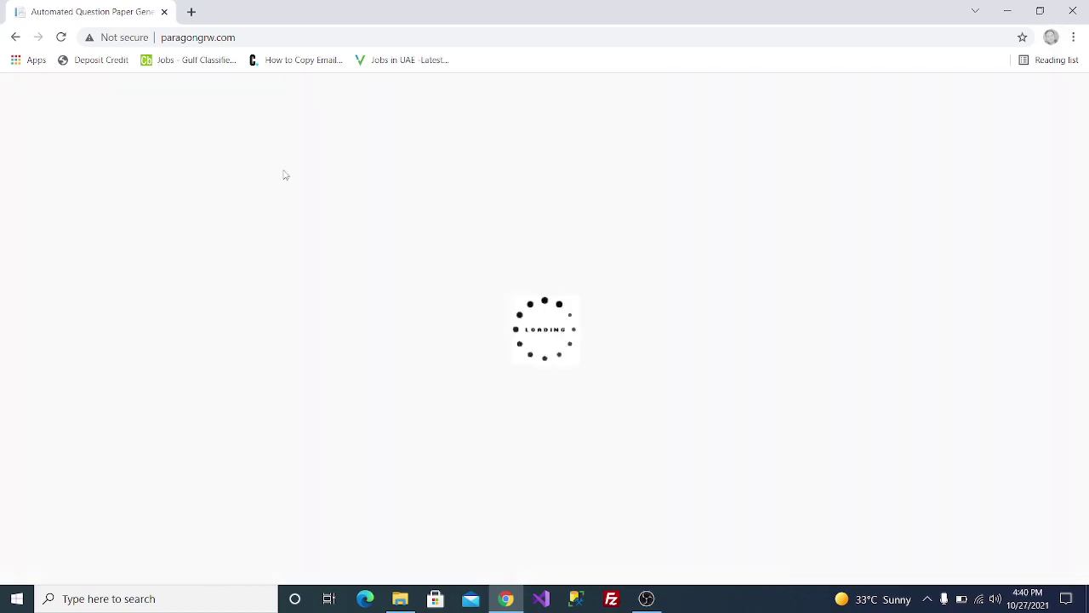
scroll(613, 308, down, 15)
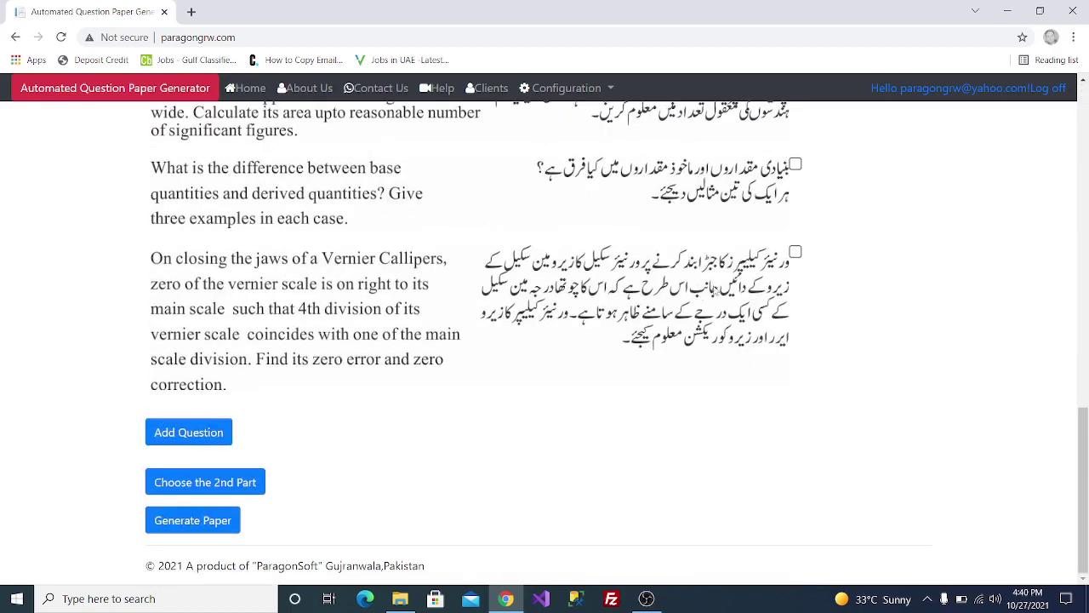
scroll(715, 290, up, 15)
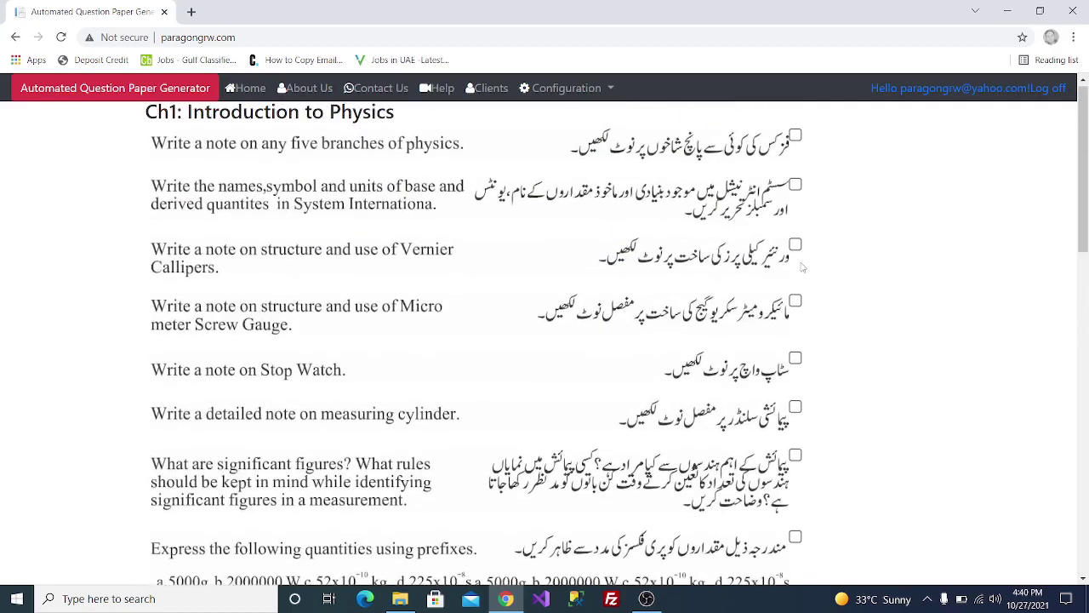
click(795, 245)
scroll(519, 370, down, 15)
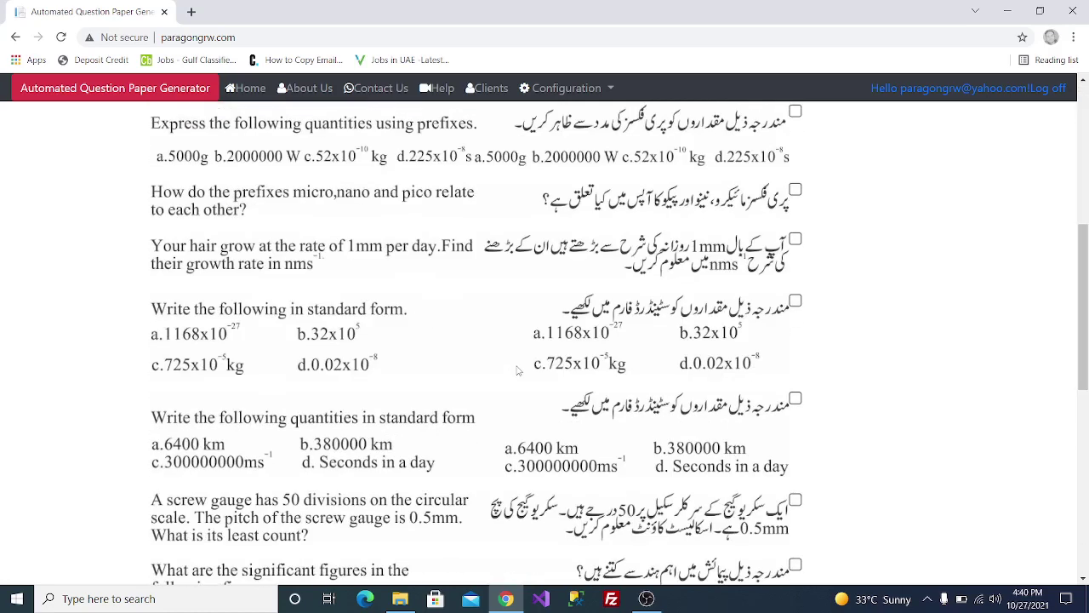
click(190, 434)
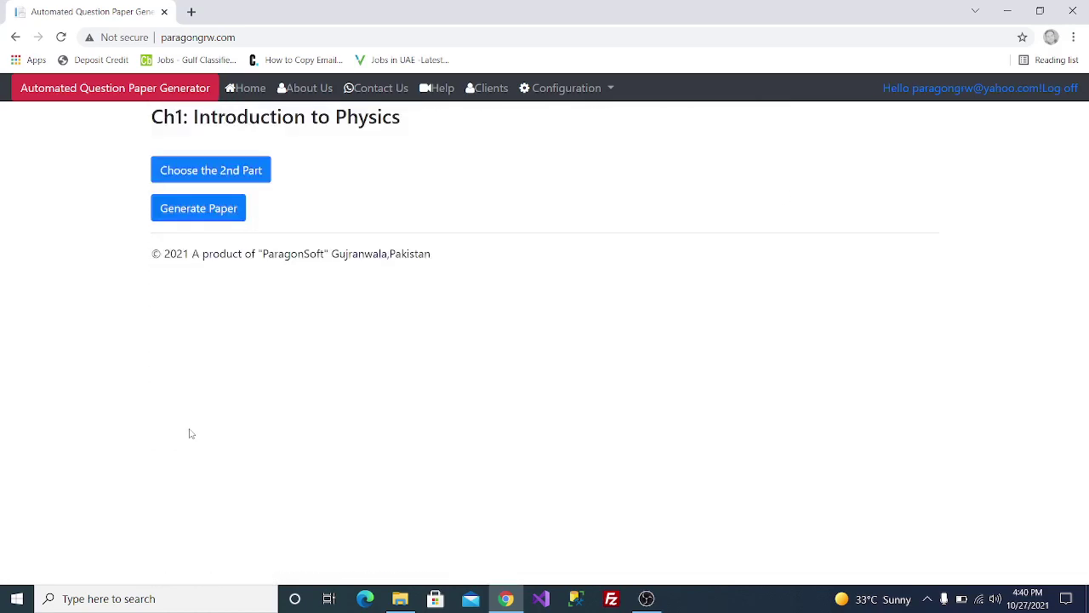
click(207, 173)
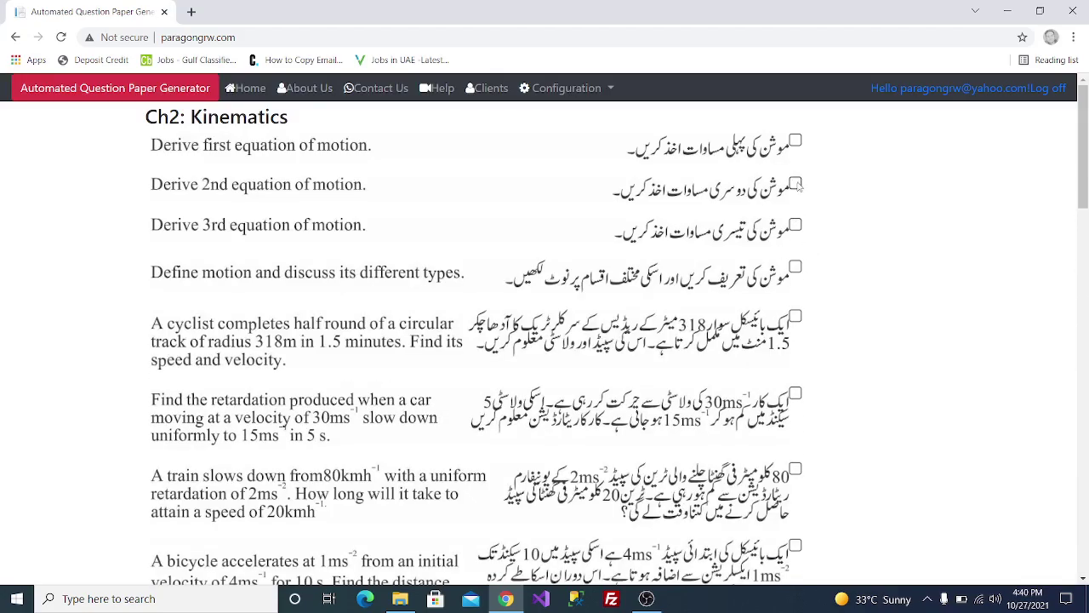
Add the Kinematics question on deriving the 2nd equation of motion as the first long question's part B and proceed to the second's part A
scroll(799, 187, down, 15)
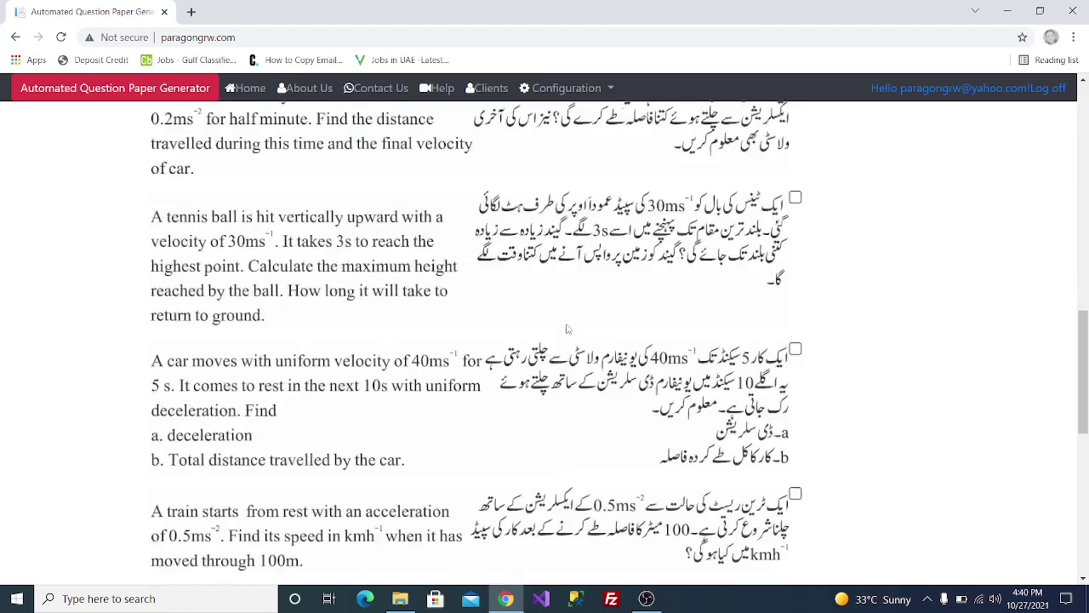
click(185, 432)
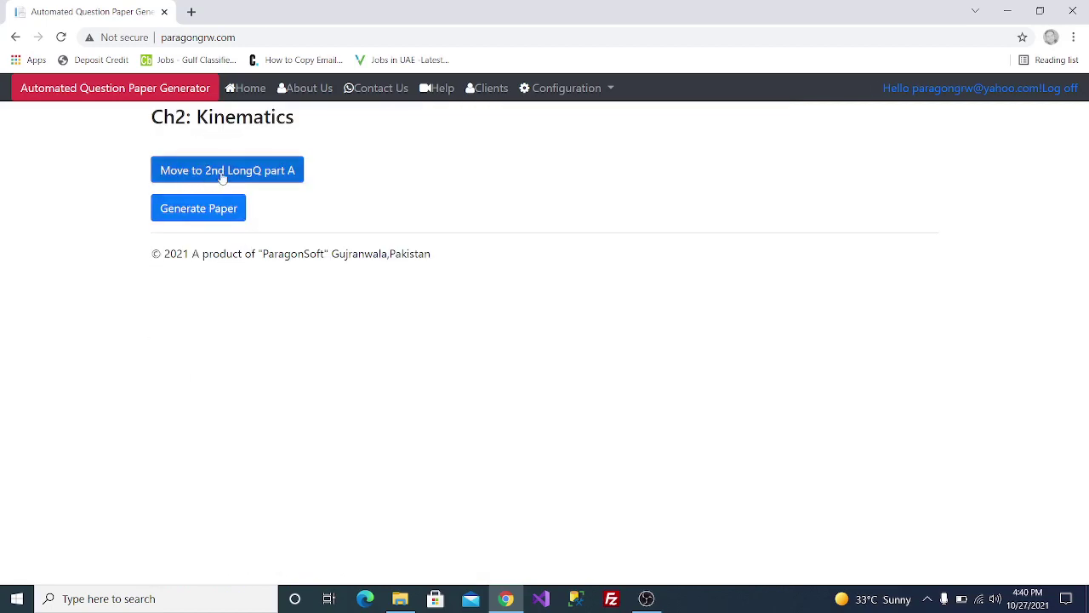
click(263, 171)
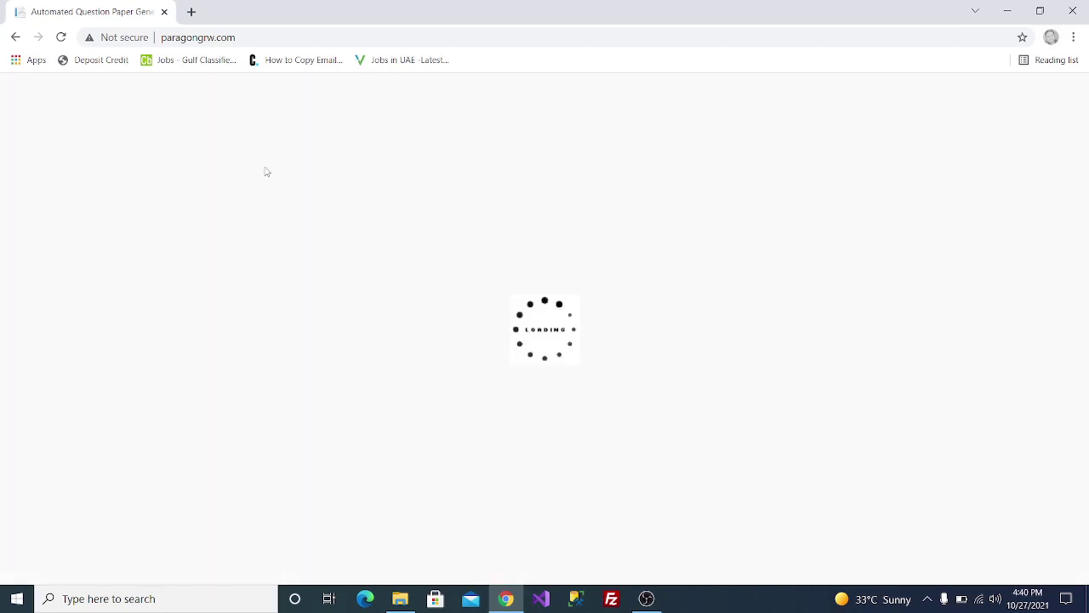
Add the Dynamics question on differentiating mass and weight as the second long question's part A and proceed to its part B
scroll(922, 317, down, 6)
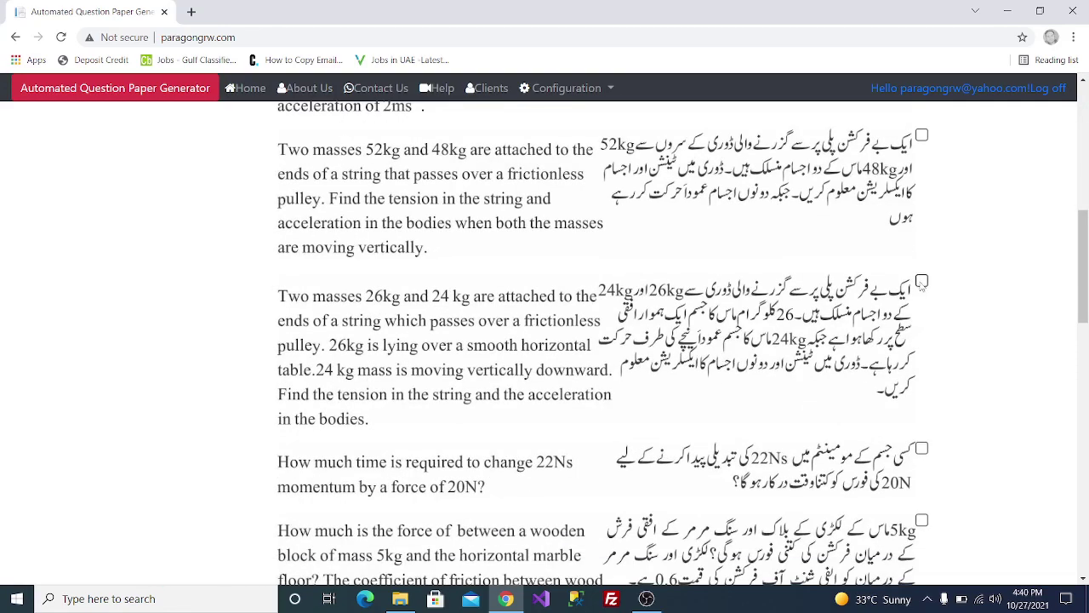
scroll(883, 360, up, 1)
scroll(883, 360, up, 5)
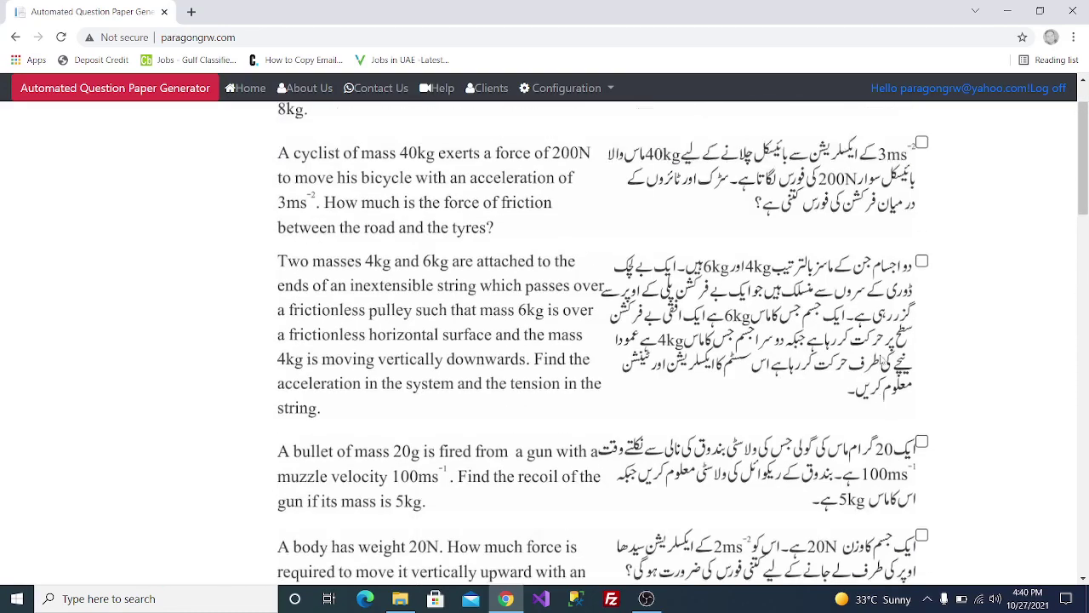
scroll(883, 362, down, 15)
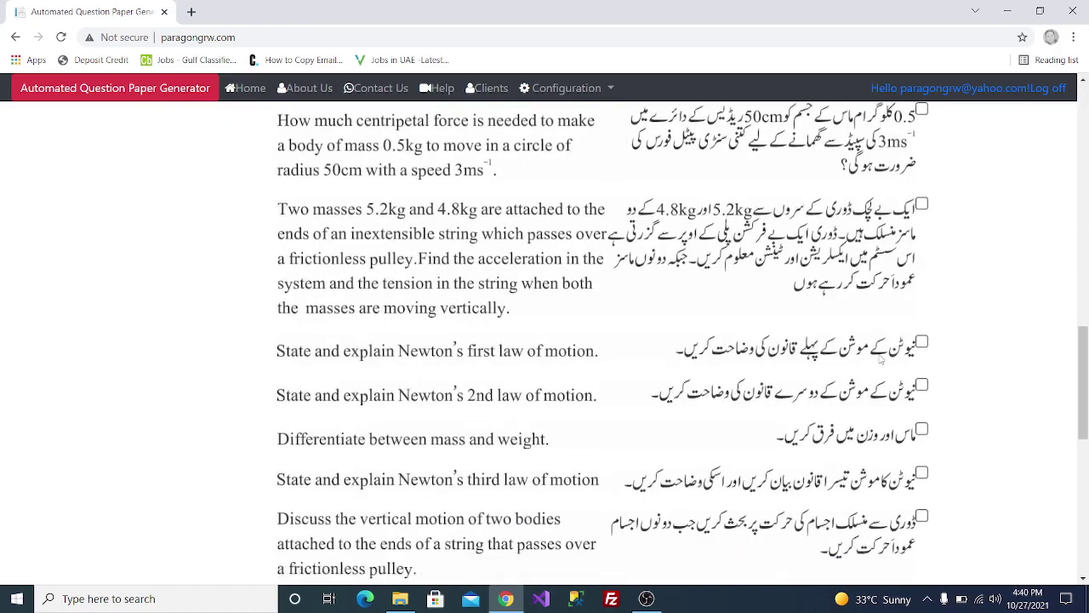
scroll(883, 356, down, 4)
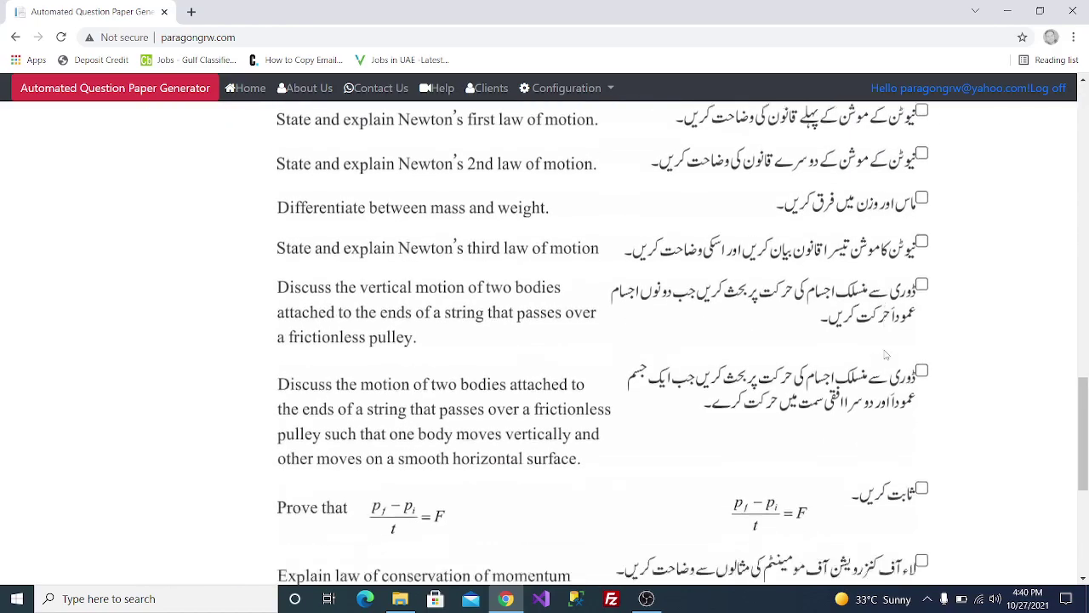
scroll(919, 281, up, 4)
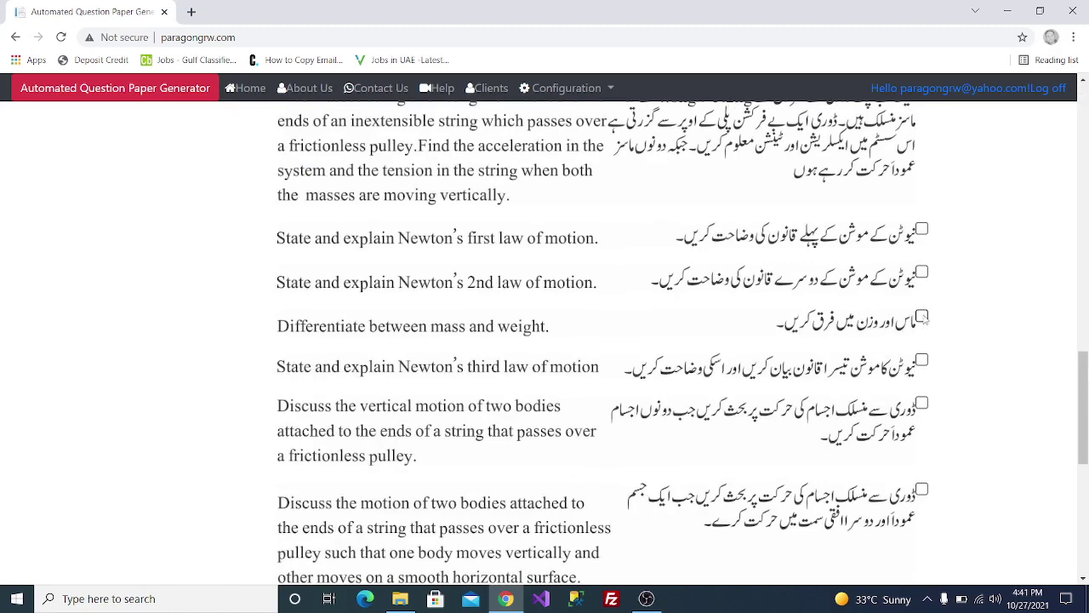
click(922, 318)
scroll(922, 318, down, 10)
click(219, 431)
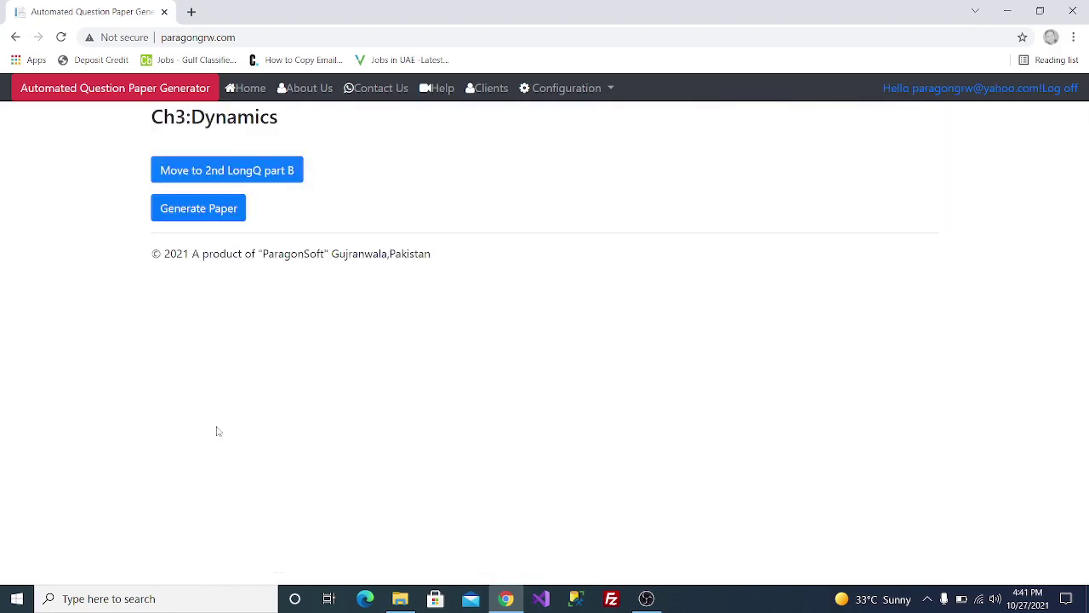
click(242, 174)
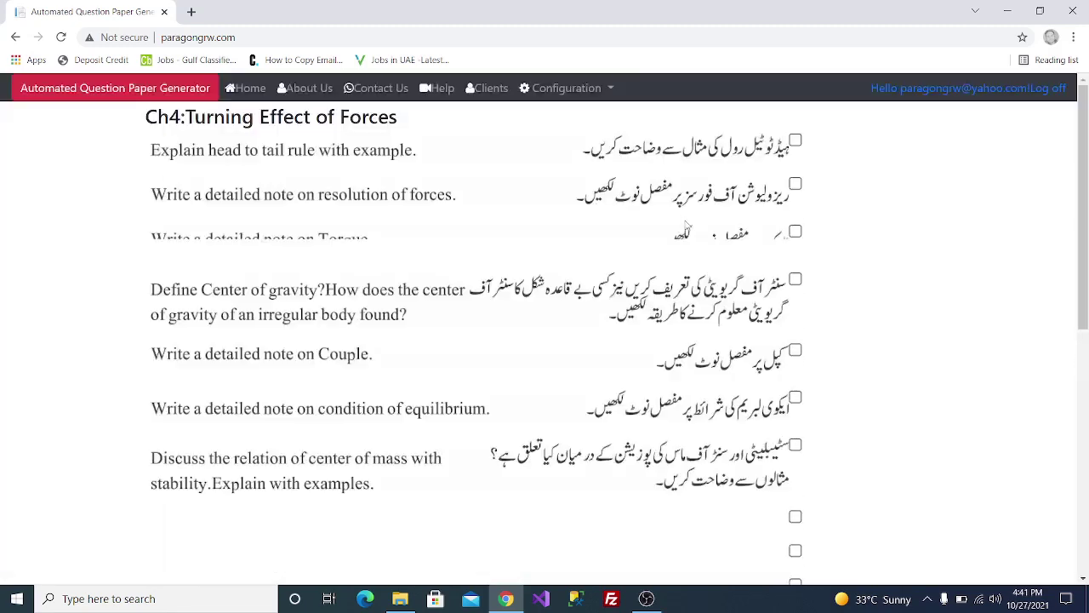
Add the torque problem on the 16 cm radius car steering as the second long question's part B and proceed to the third's part A
scroll(751, 283, down, 3)
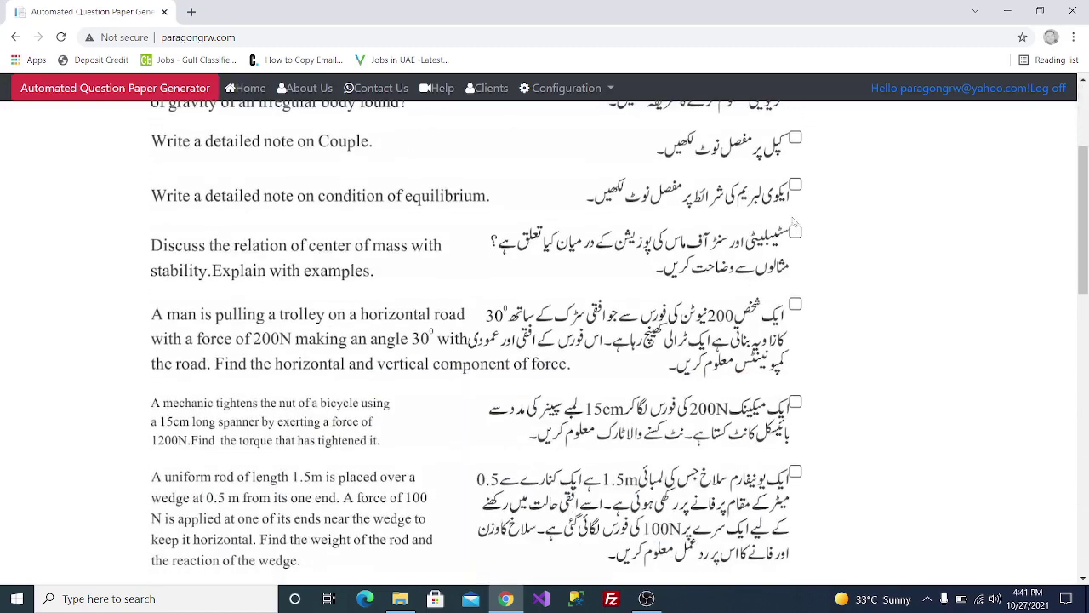
scroll(798, 228, down, 6)
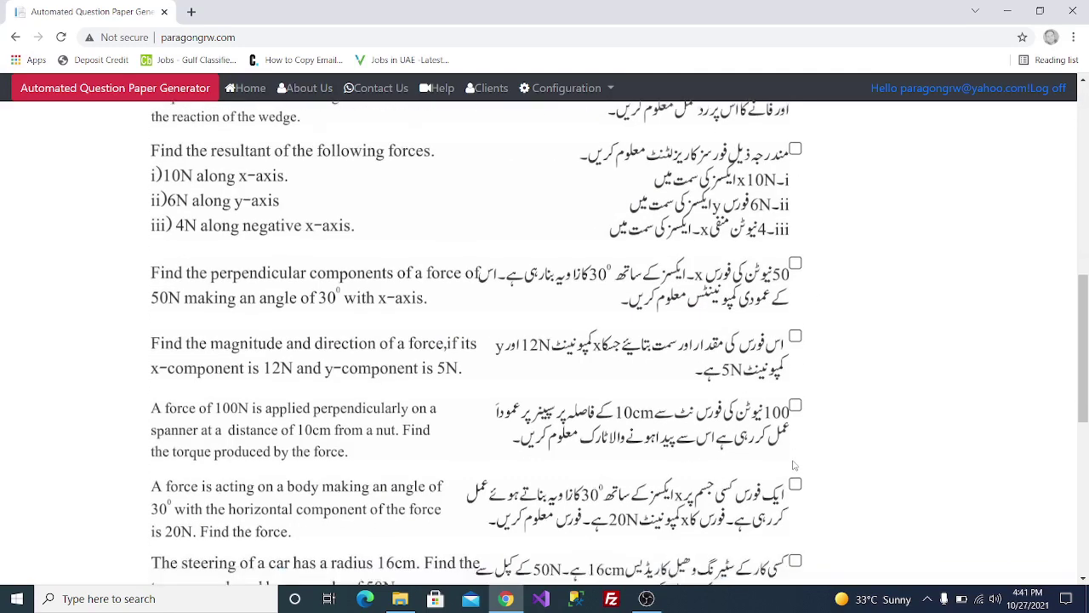
scroll(795, 466, down, 3)
click(795, 295)
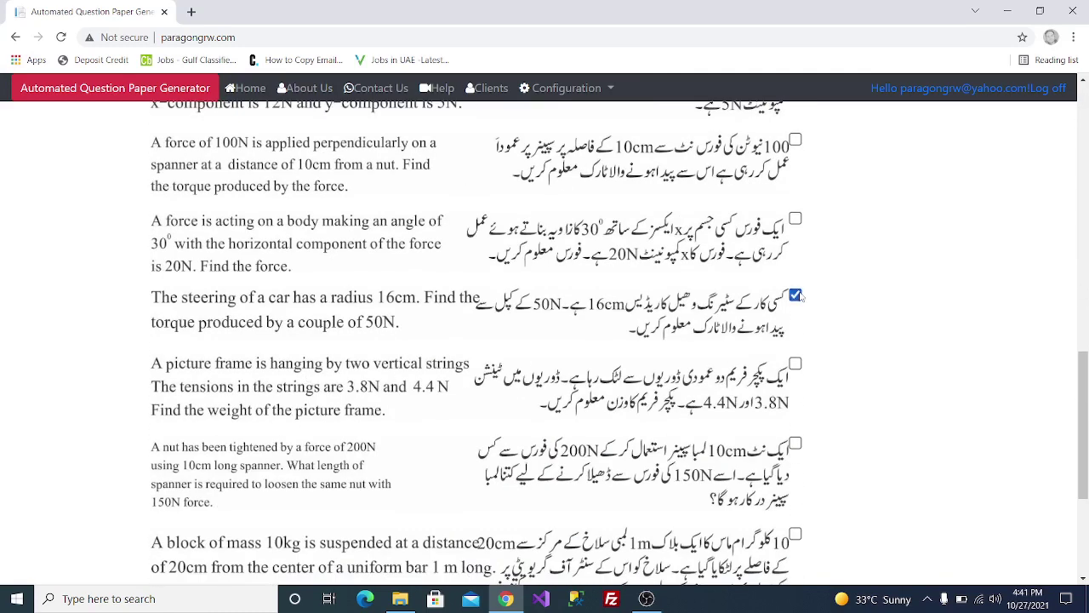
scroll(800, 298, down, 3)
click(189, 432)
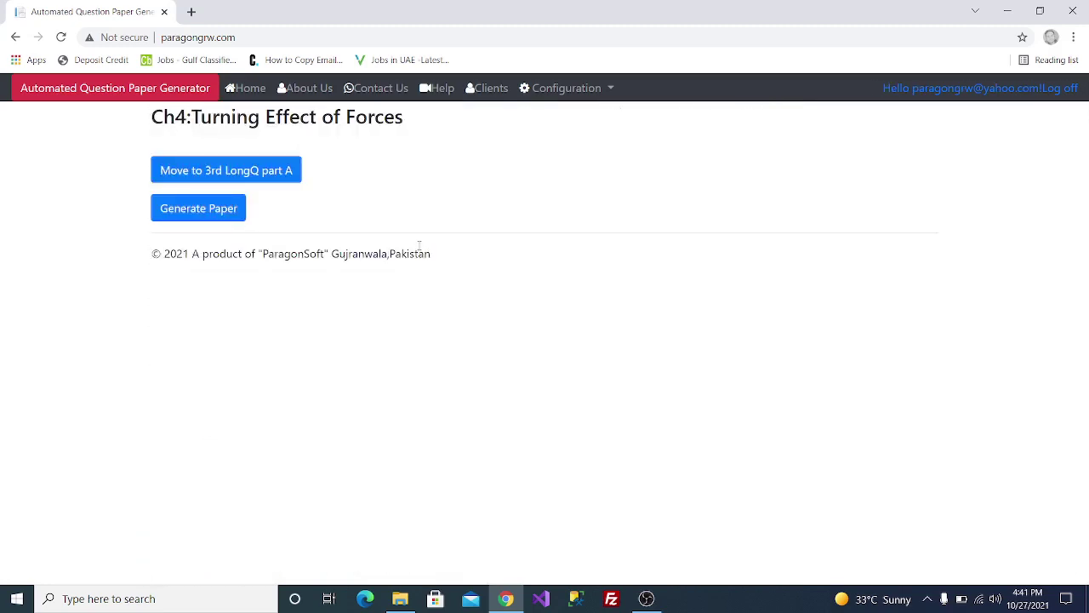
click(232, 177)
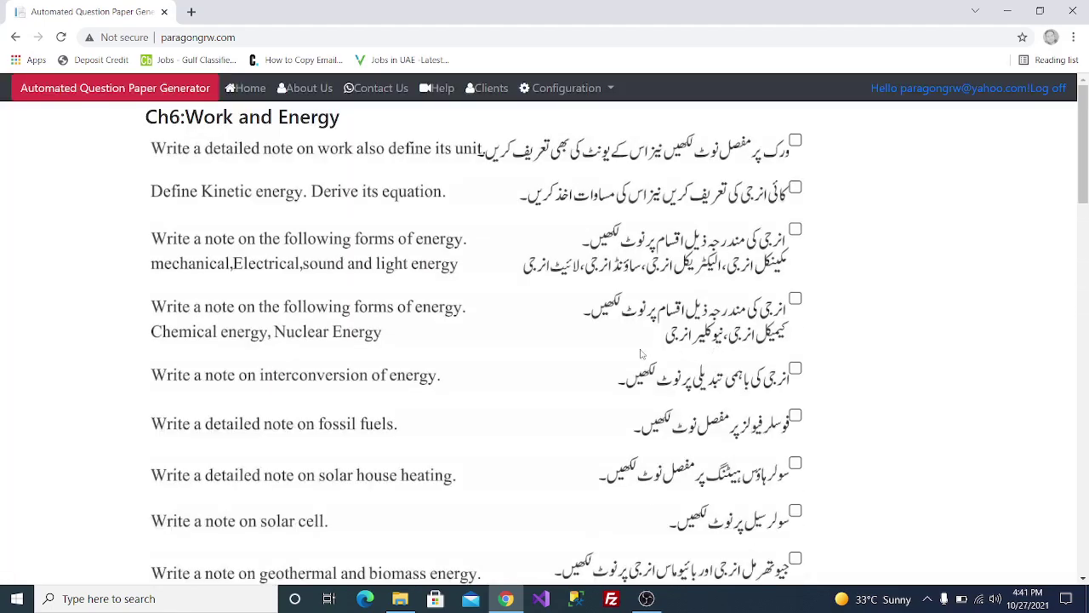
Add the Work and Energy note on interconversion of energy as the third long question's part A and proceed to its part B
scroll(642, 353, down, 10)
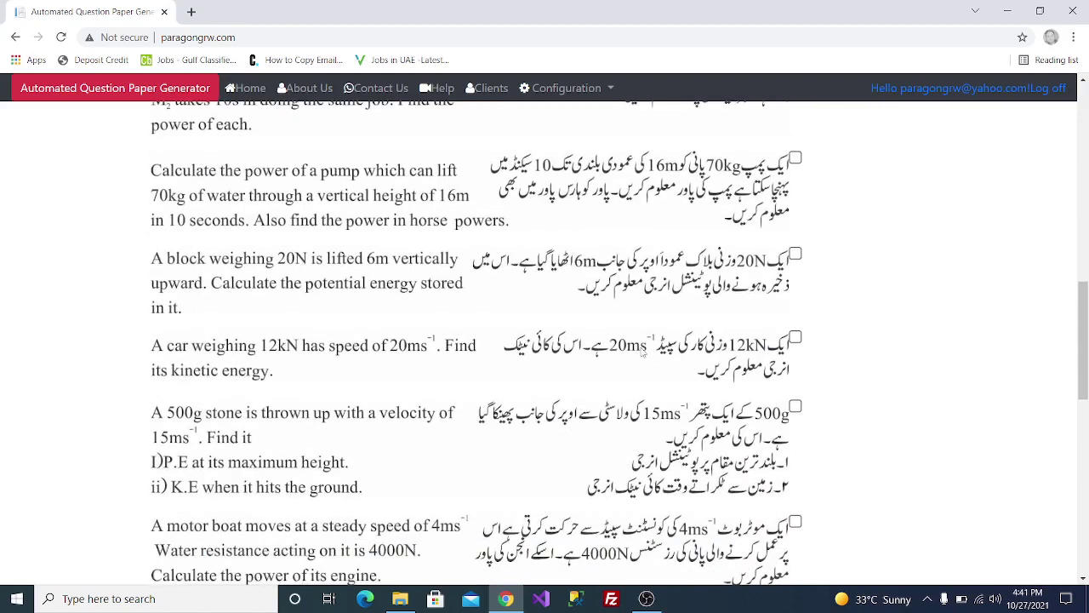
scroll(644, 352, down, 3)
scroll(645, 353, up, 10)
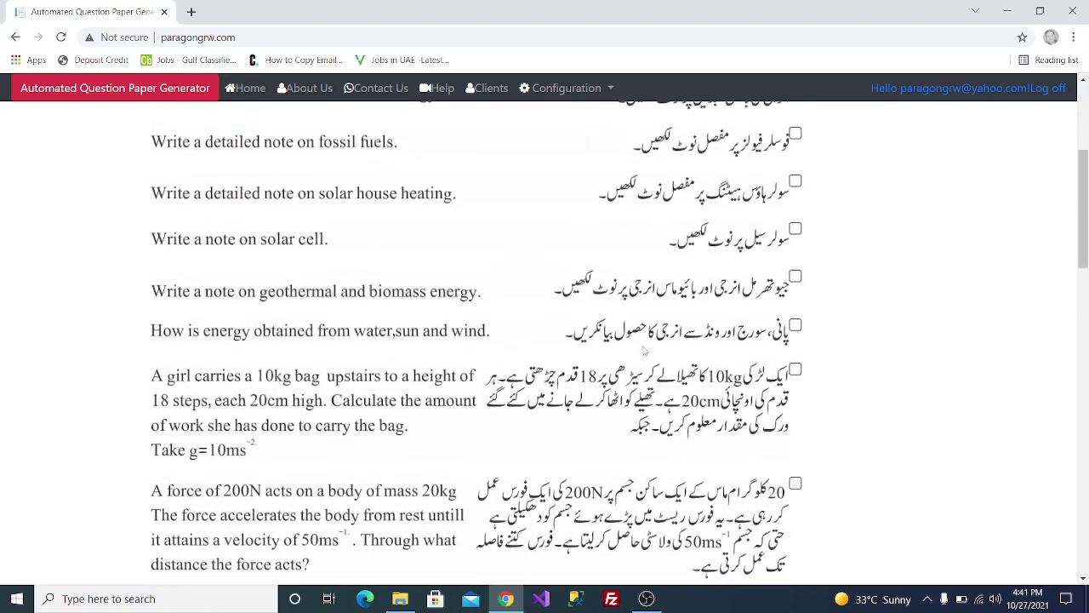
scroll(644, 351, up, 2)
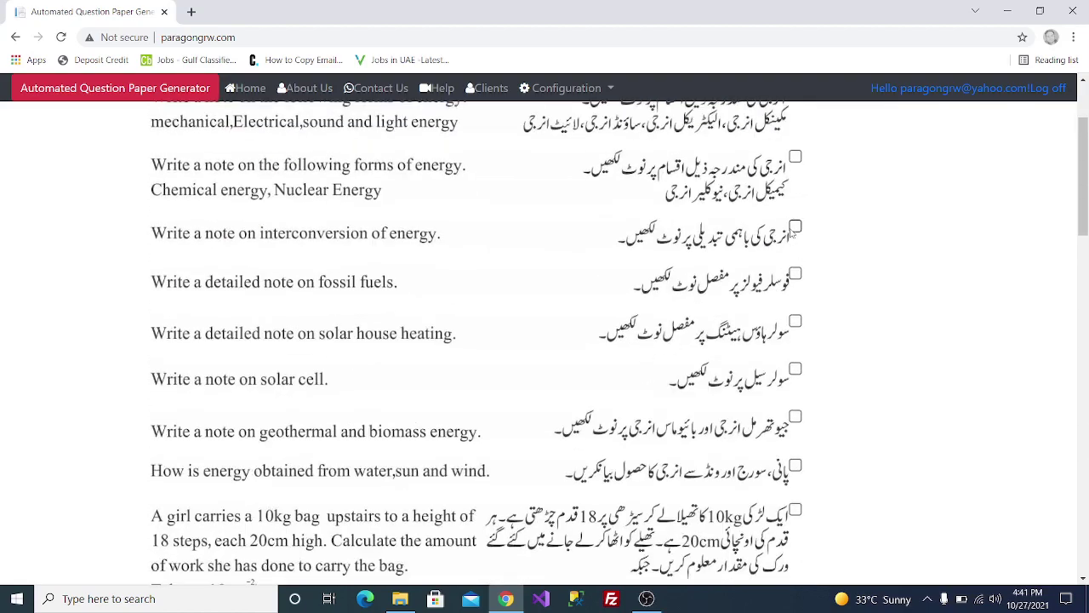
click(795, 228)
scroll(576, 304, down, 15)
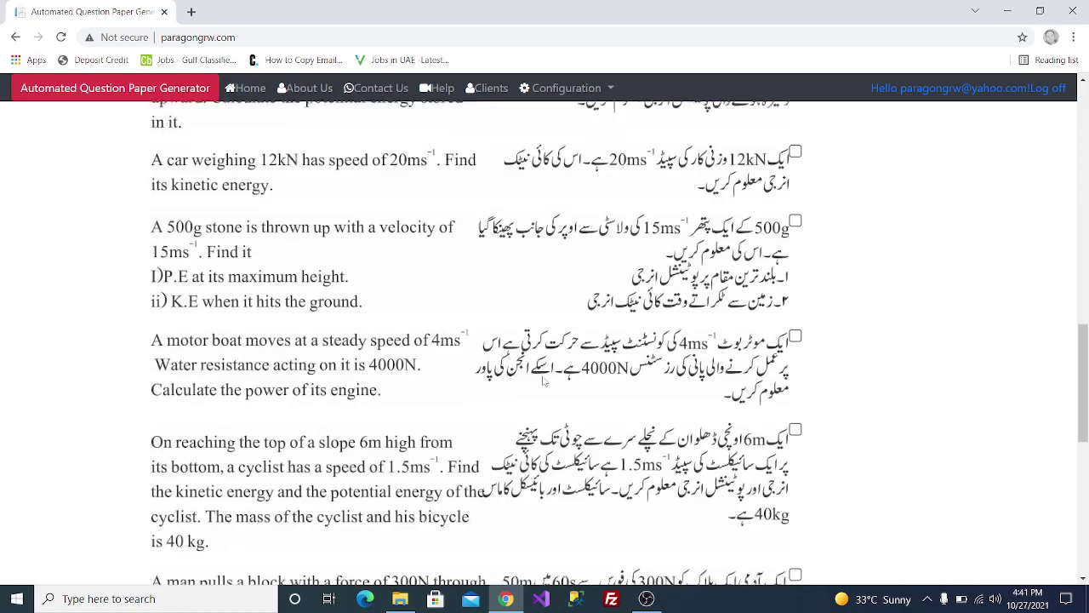
scroll(525, 402, down, 1)
click(221, 432)
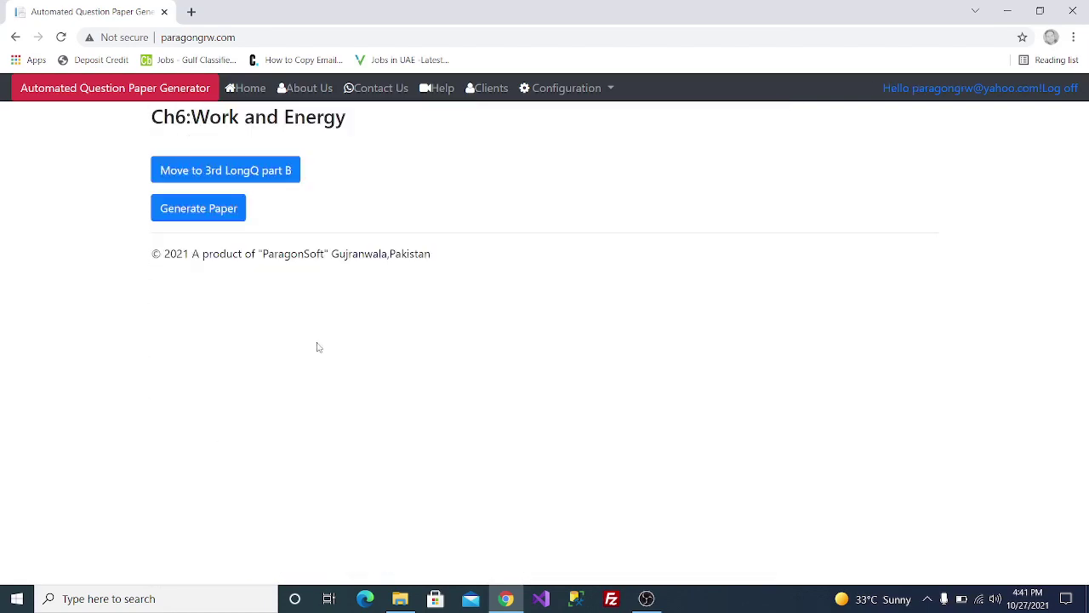
click(268, 172)
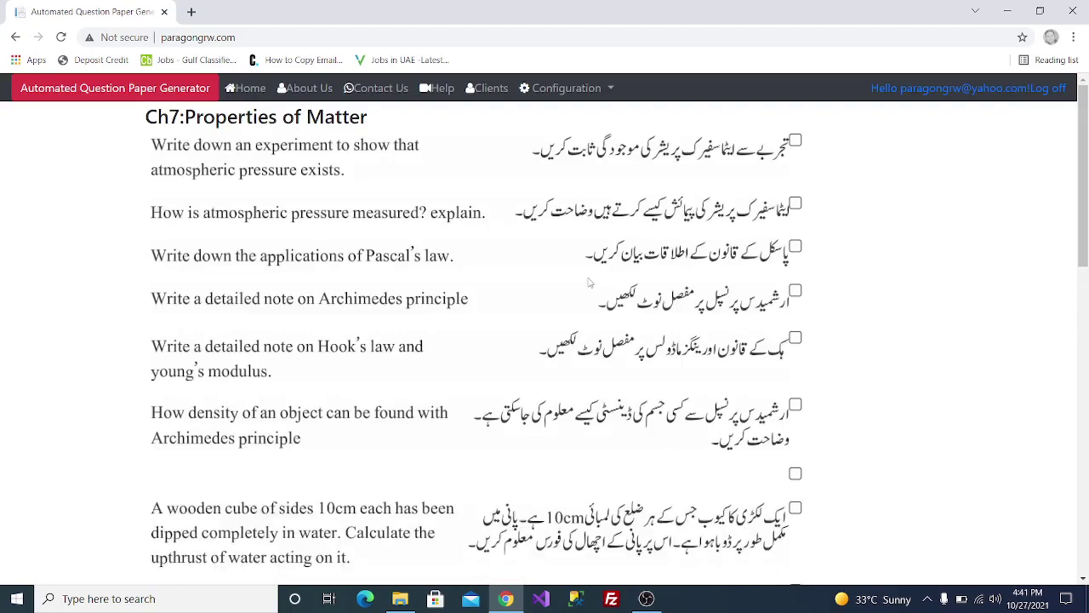
Add the problem on the cavity volume of the 306 g glass cube as the third long question's part B and generate the paper
scroll(589, 283, down, 5)
scroll(680, 285, up, 5)
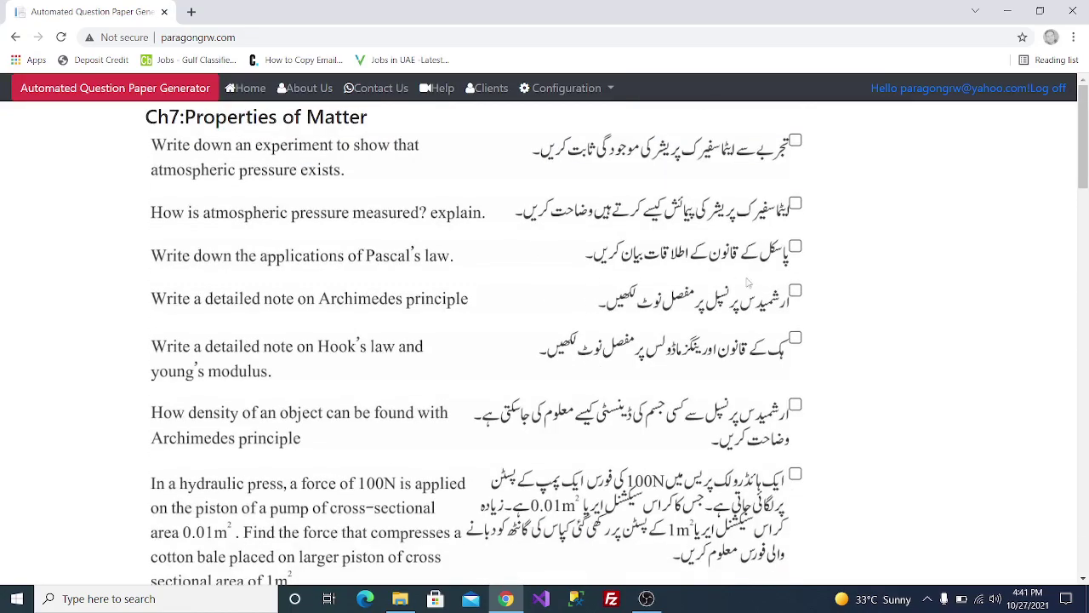
scroll(757, 290, down, 7)
scroll(756, 290, down, 10)
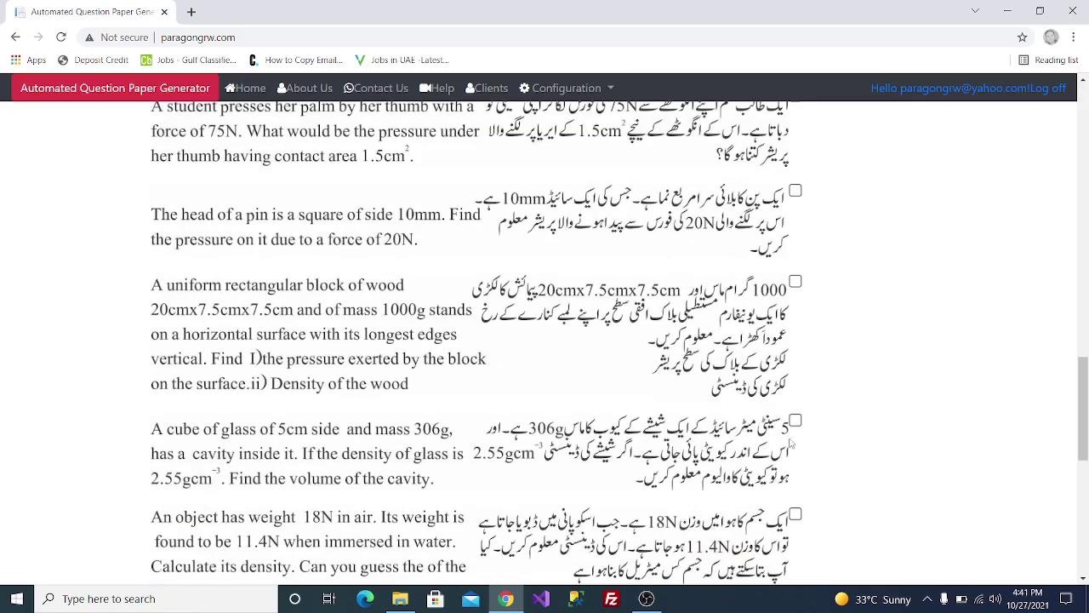
scroll(708, 430, down, 8)
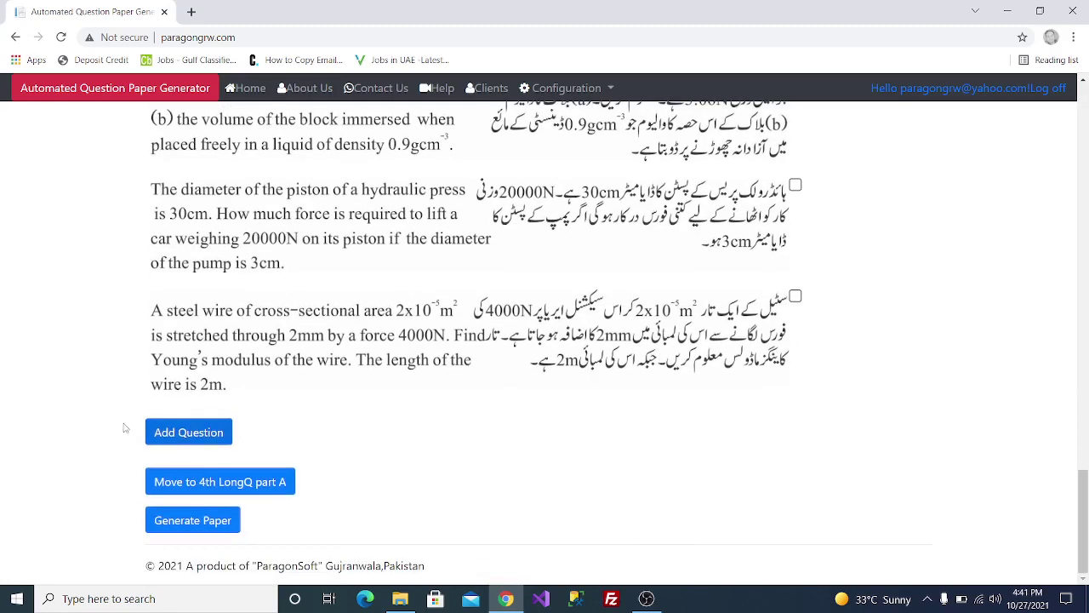
click(168, 435)
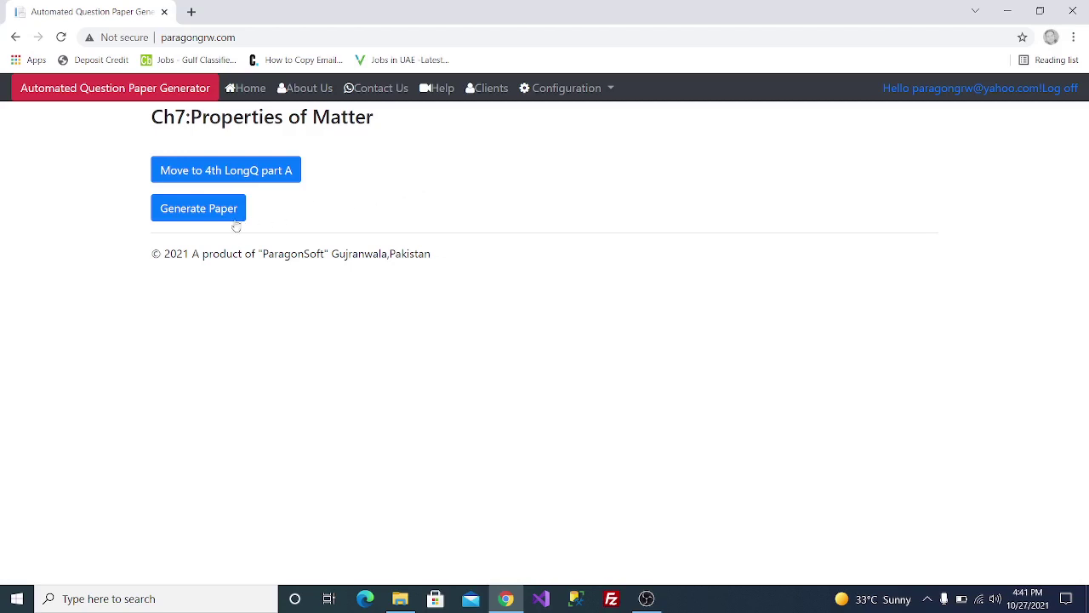
click(201, 212)
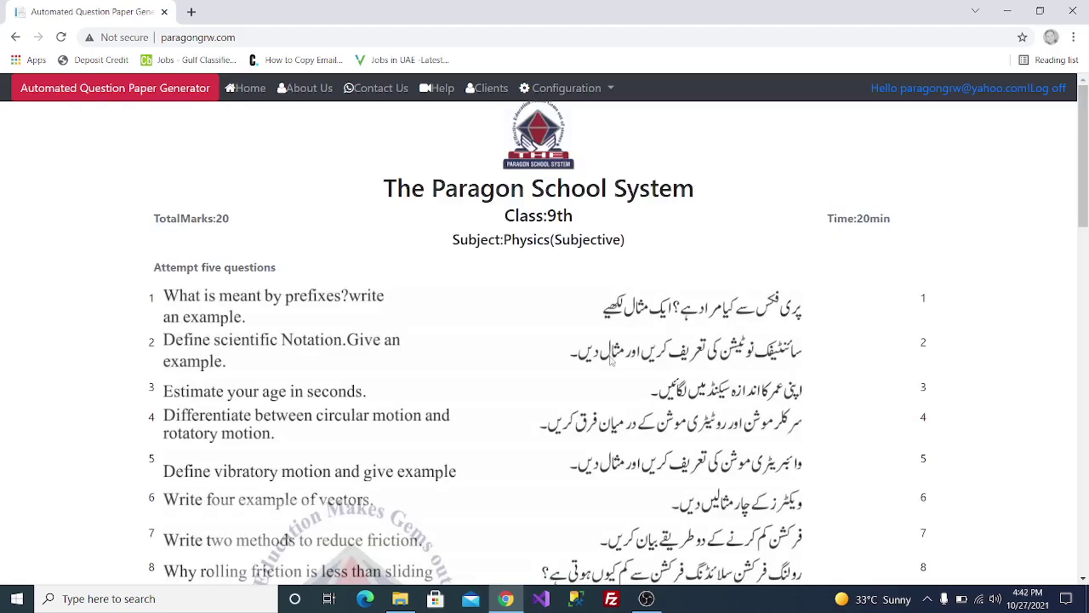
Review the generated Physics paper, checking the short questions in each section and the parts of the long questions
scroll(611, 361, down, 15)
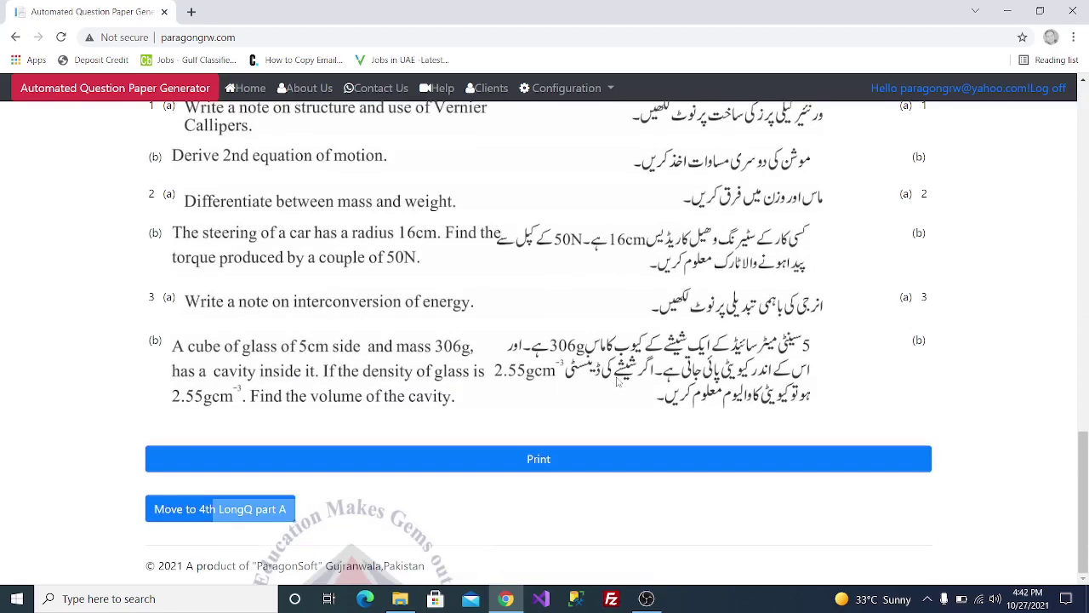
scroll(630, 375, up, 15)
scroll(864, 399, down, 3)
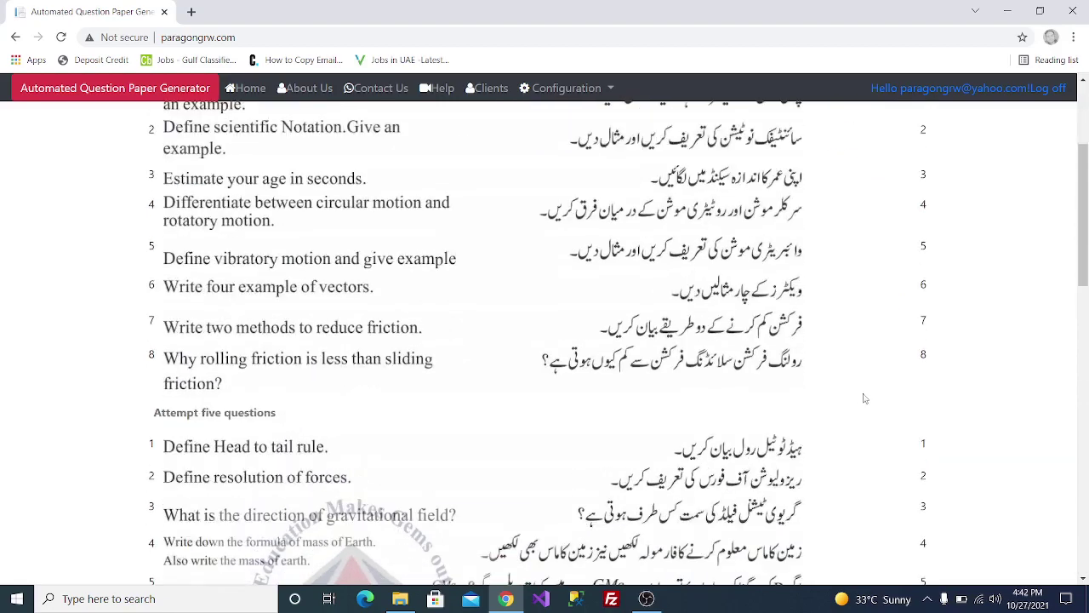
scroll(686, 289, down, 6)
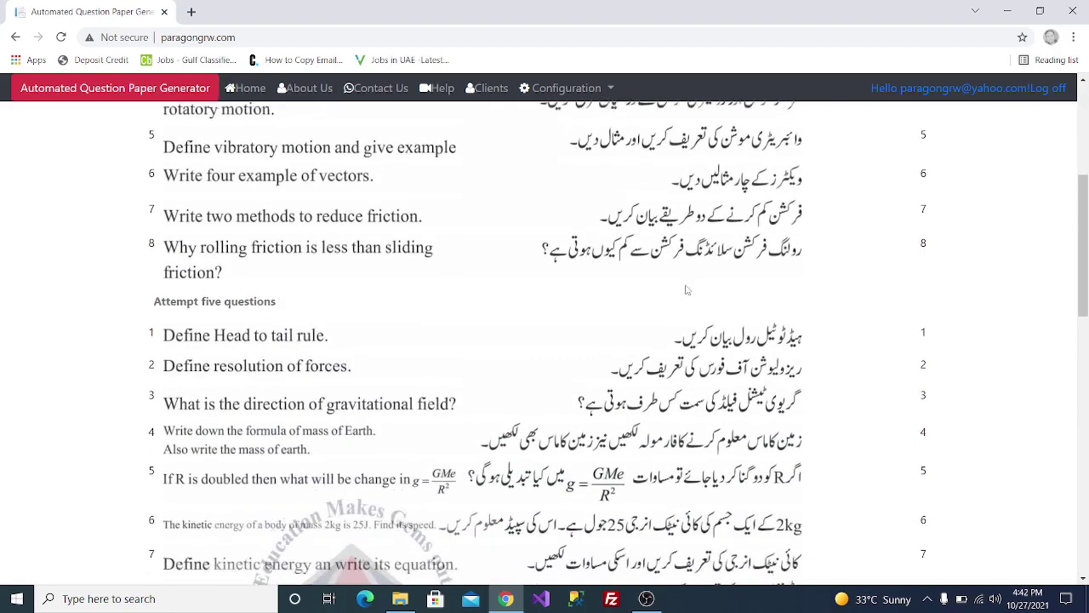
scroll(691, 290, up, 3)
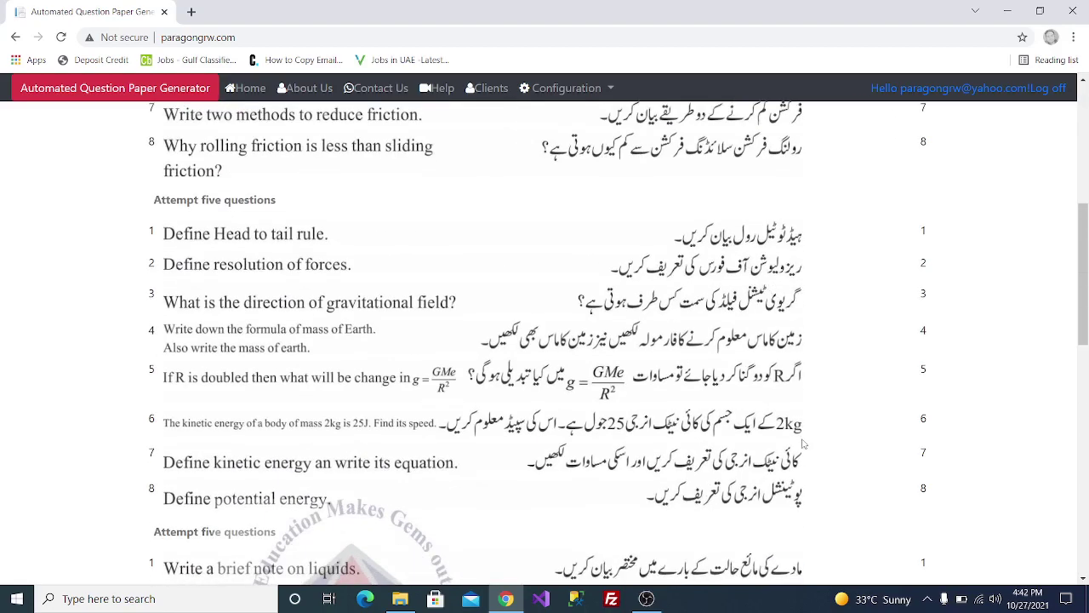
scroll(803, 443, down, 3)
scroll(707, 343, down, 2)
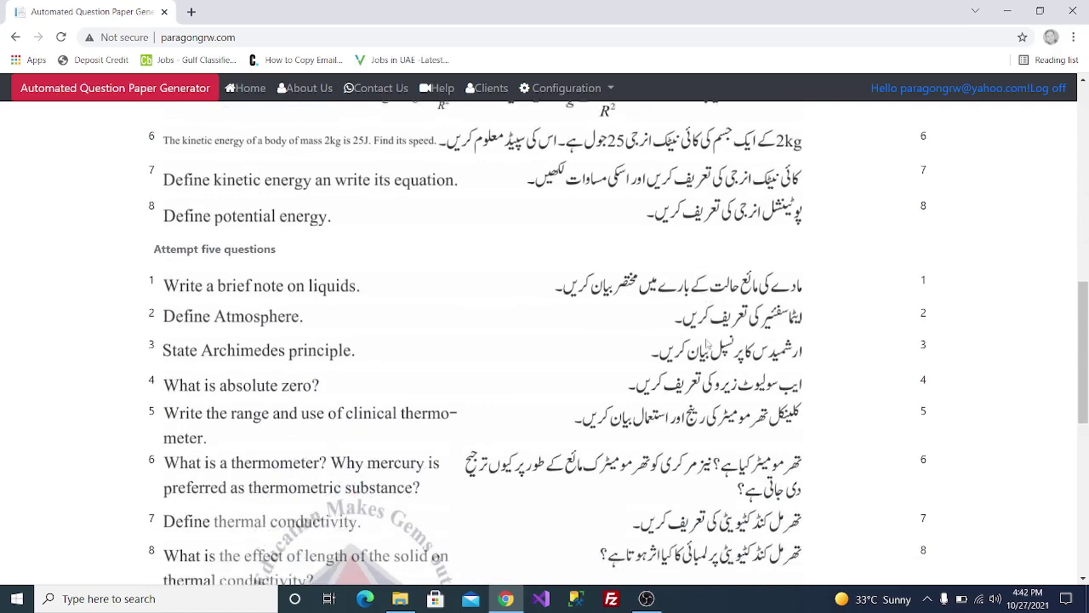